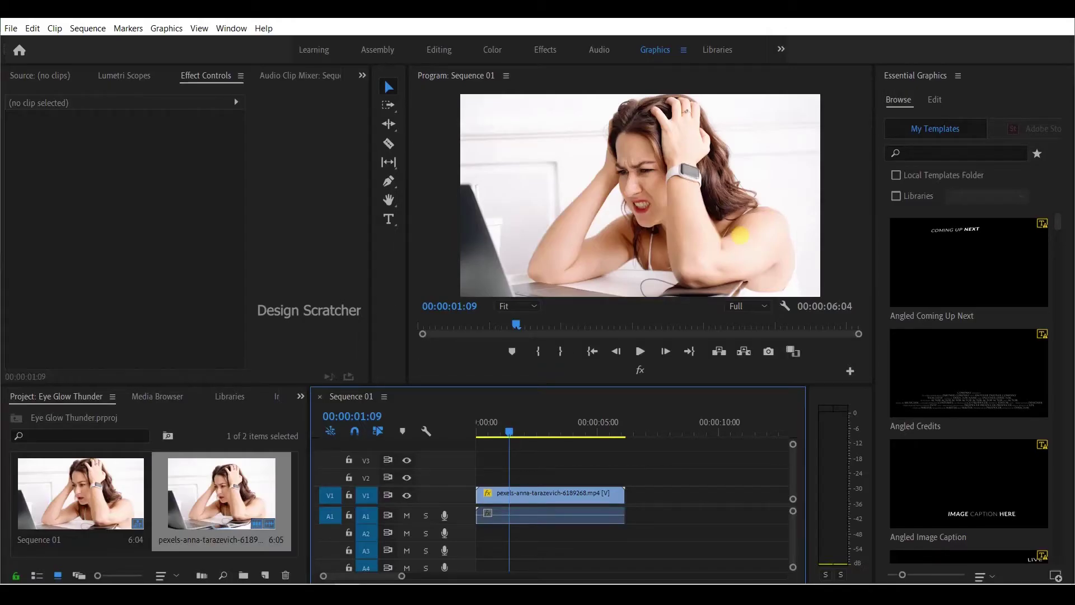
Zoom the Program view to 150% on the eyes at frame 00:00:01:07
left_click_drag(510, 435, 491, 434)
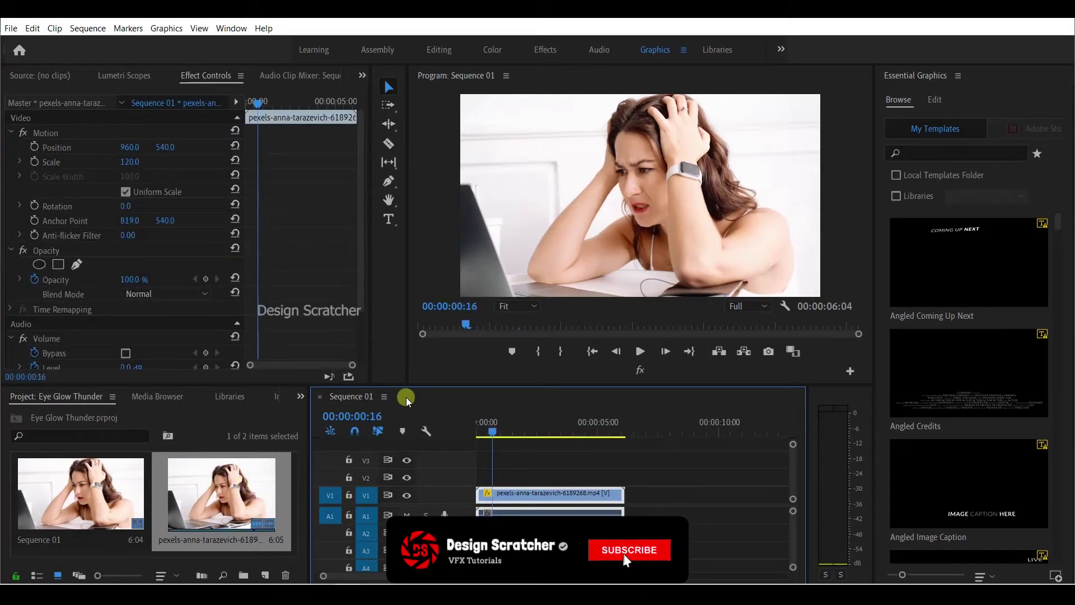
left_click(388, 181)
left_click_drag(492, 422, 501, 422)
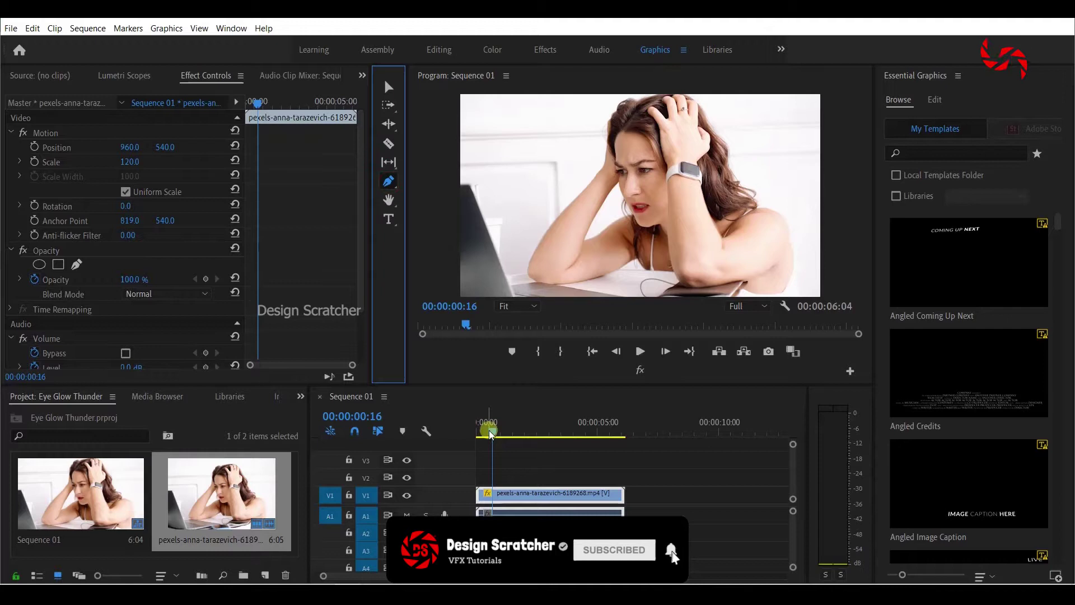
left_click(518, 306)
left_click(514, 376)
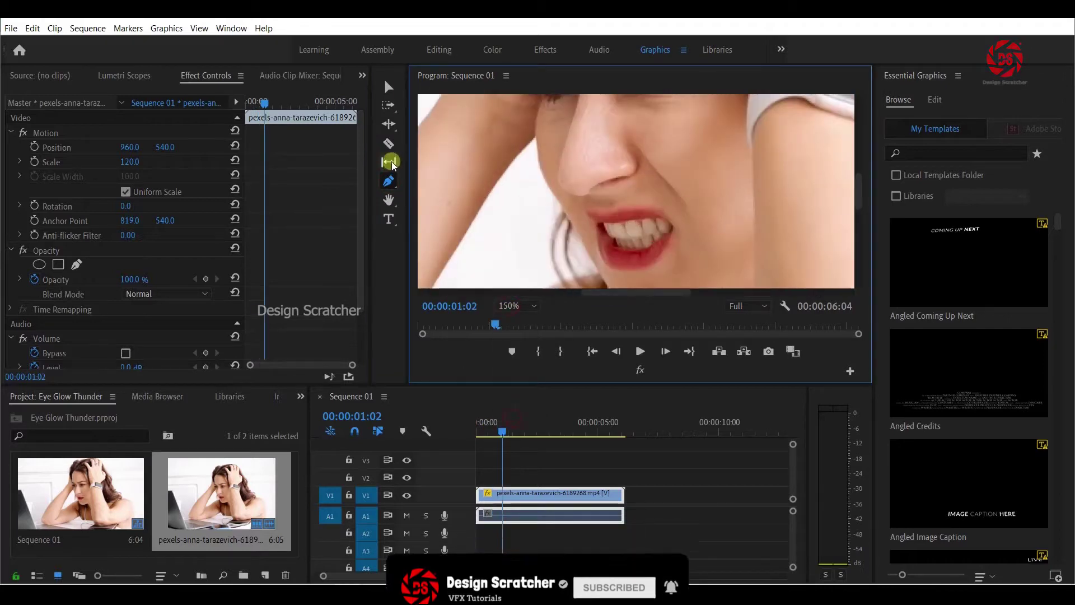
left_click(389, 200)
left_click_drag(670, 187, 643, 252)
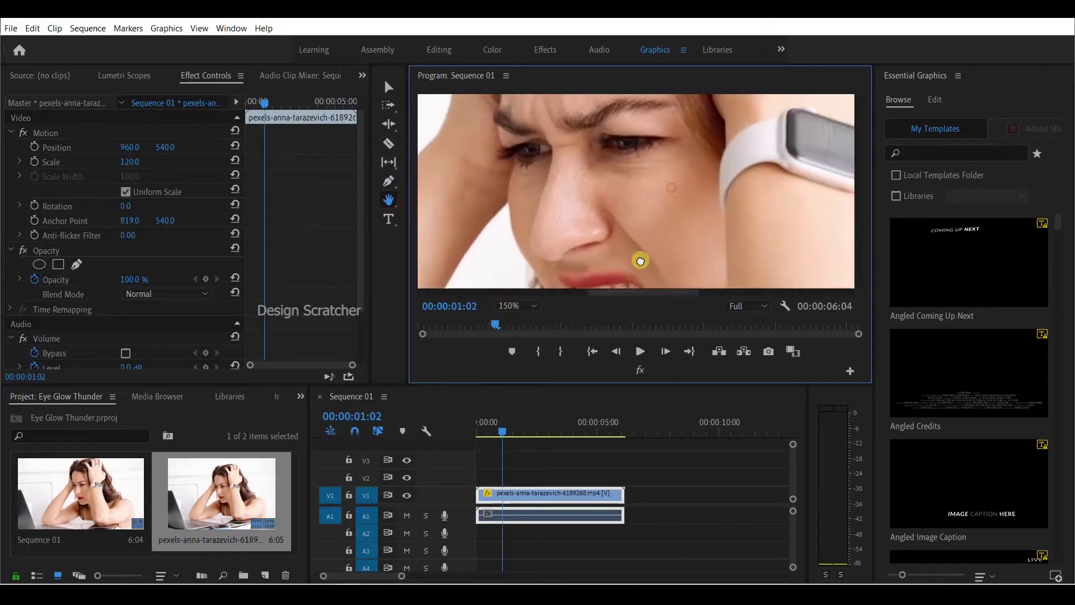
left_click(387, 200)
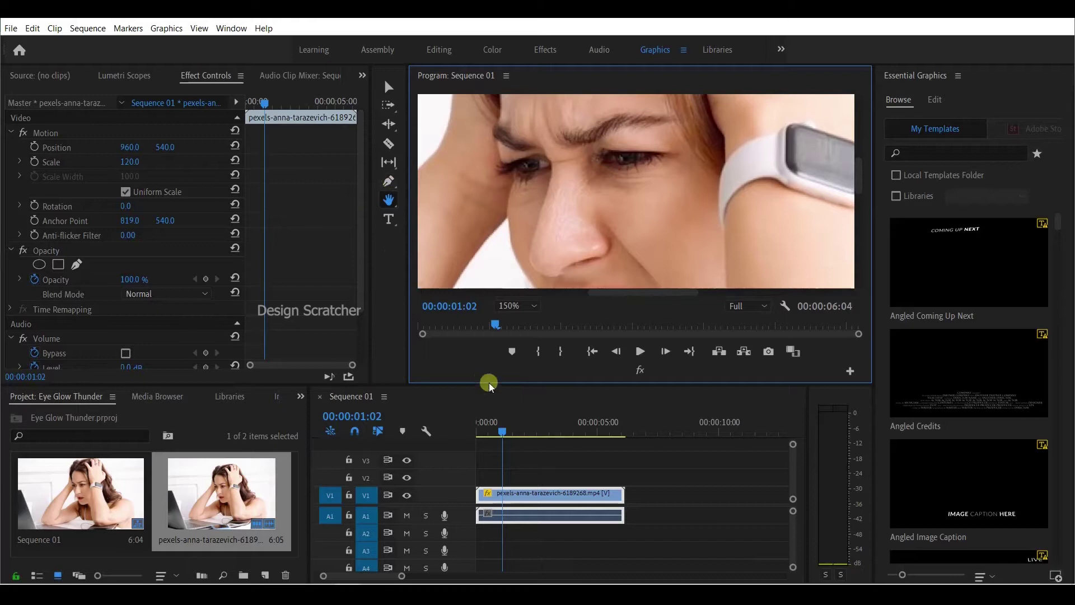
left_click_drag(505, 435, 507, 436)
Draw a pen shape around the left eye and start a second over the right eye
key("p")
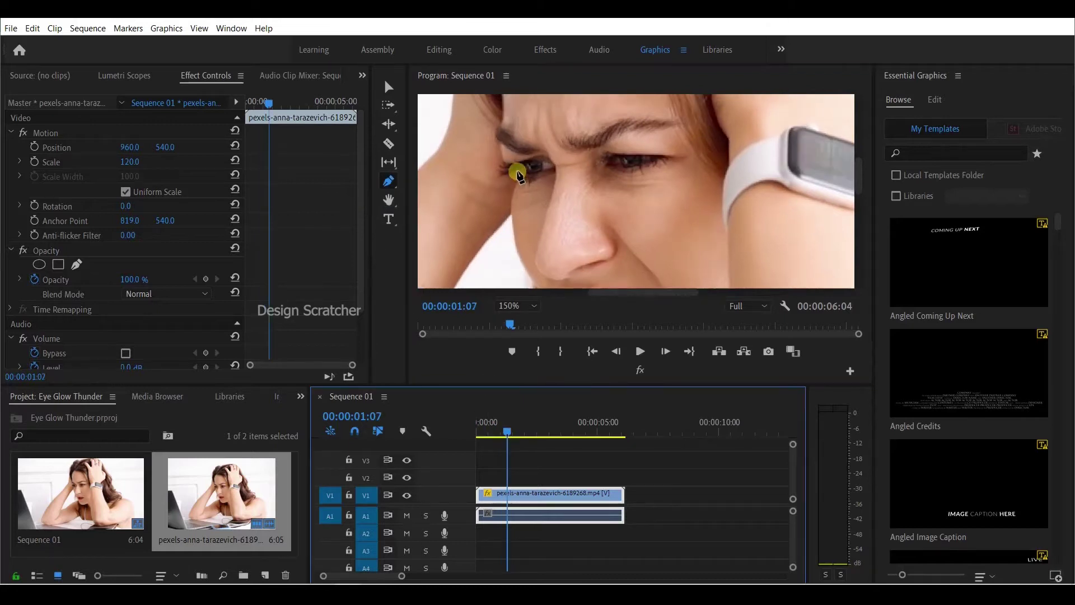
left_click(517, 172)
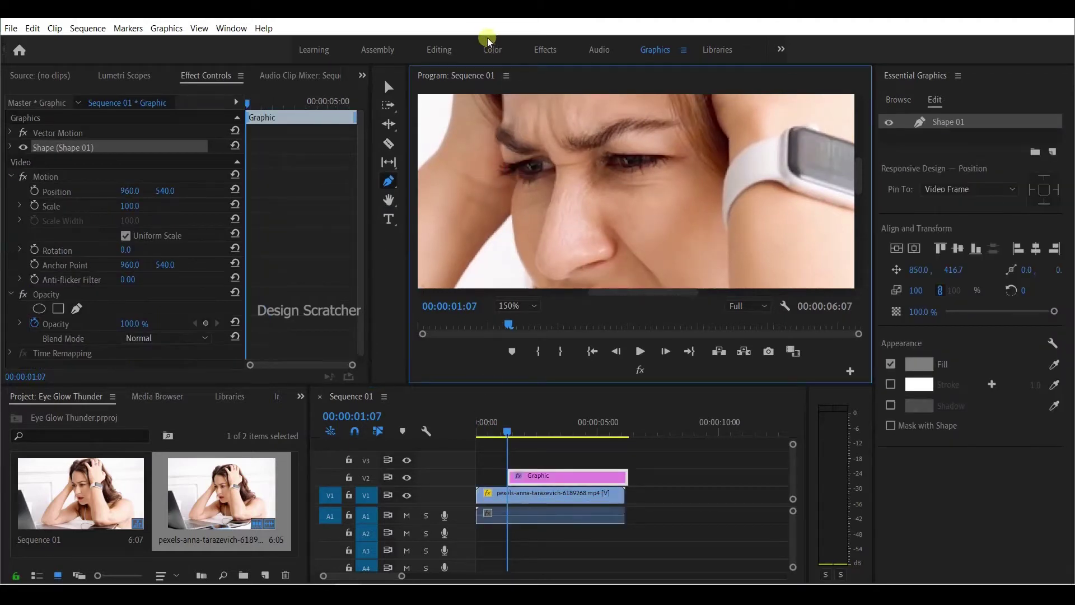
left_click(491, 53)
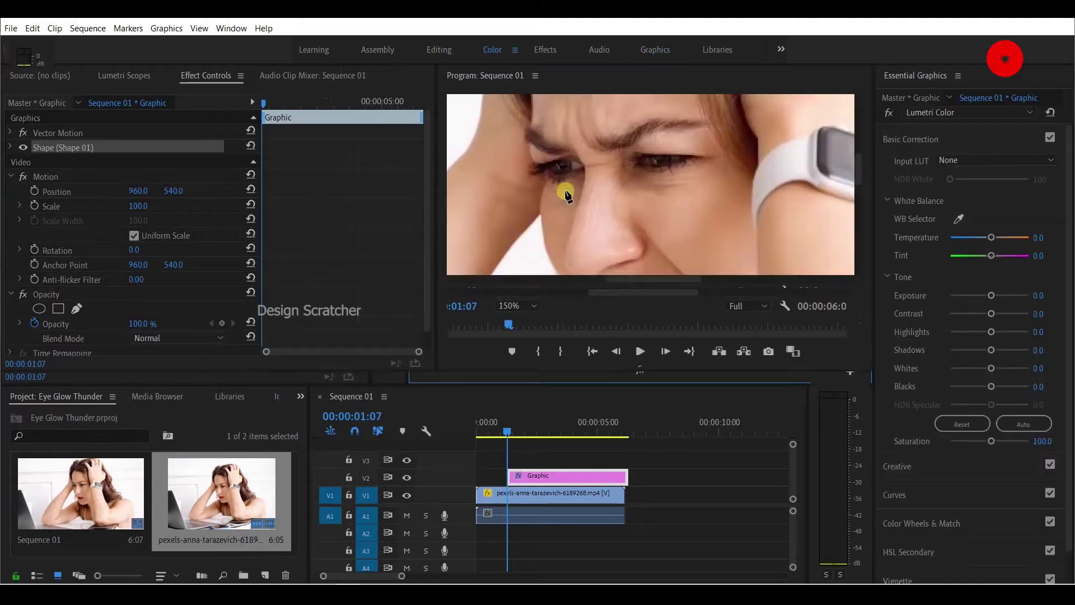
left_click(559, 183)
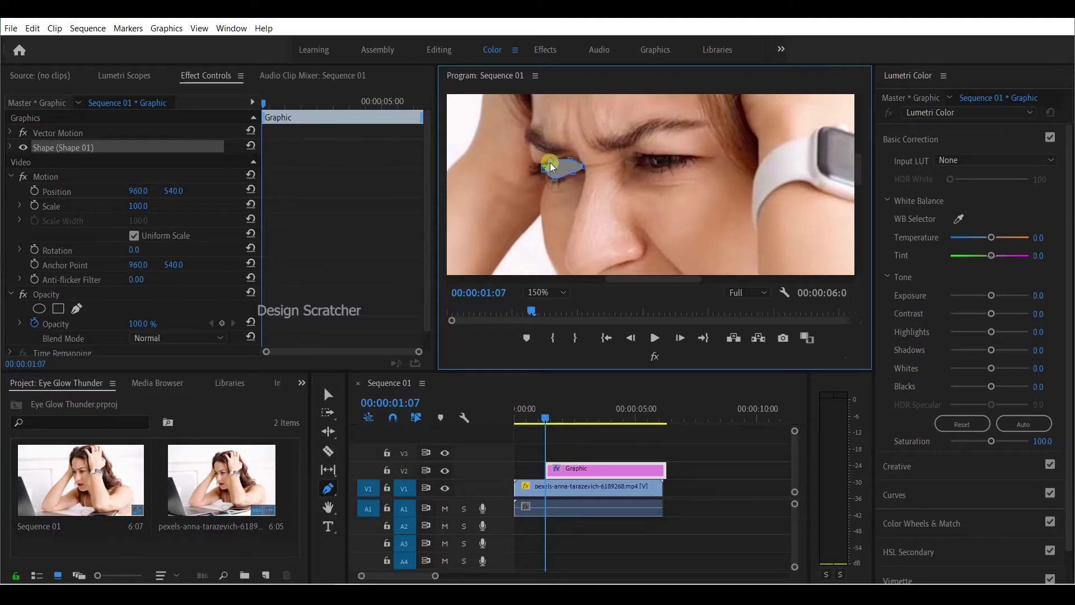
key("ctrl+z")
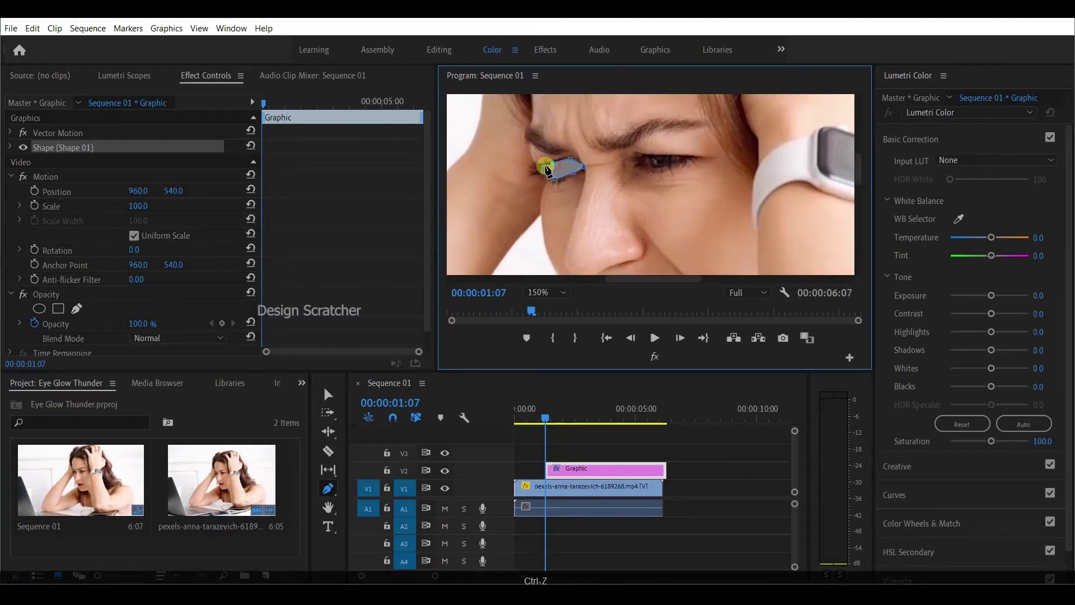
left_click(546, 169)
left_click(640, 166)
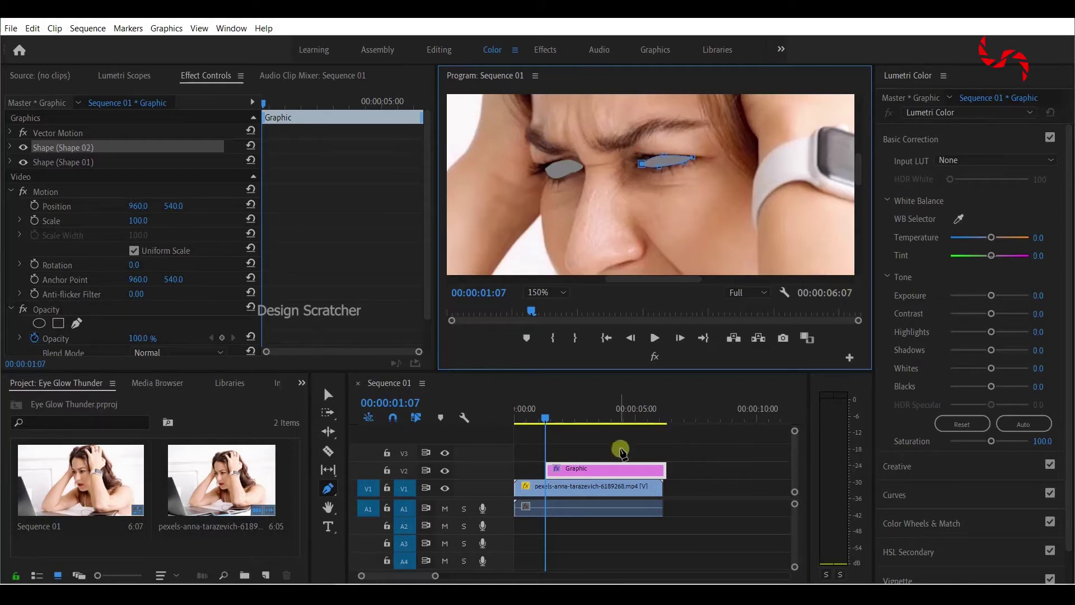
left_click(653, 51)
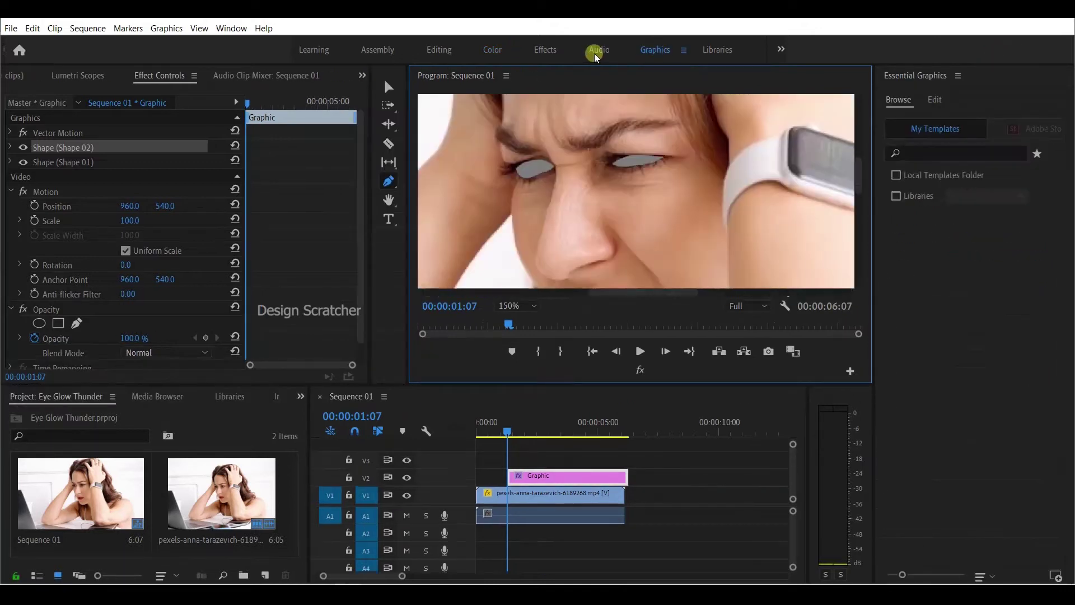
left_click(493, 50)
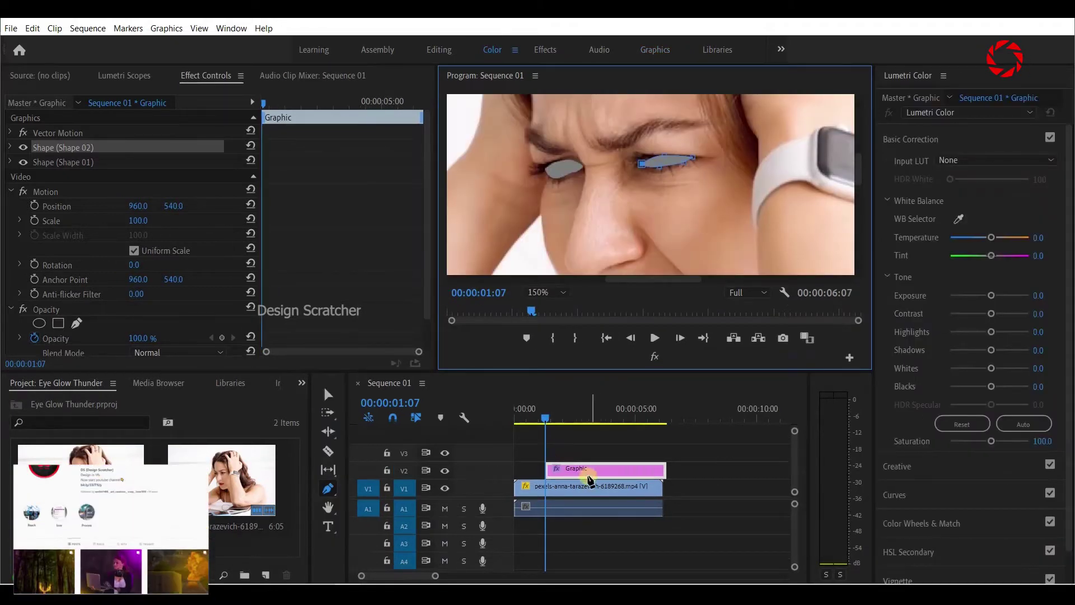
left_click(655, 50)
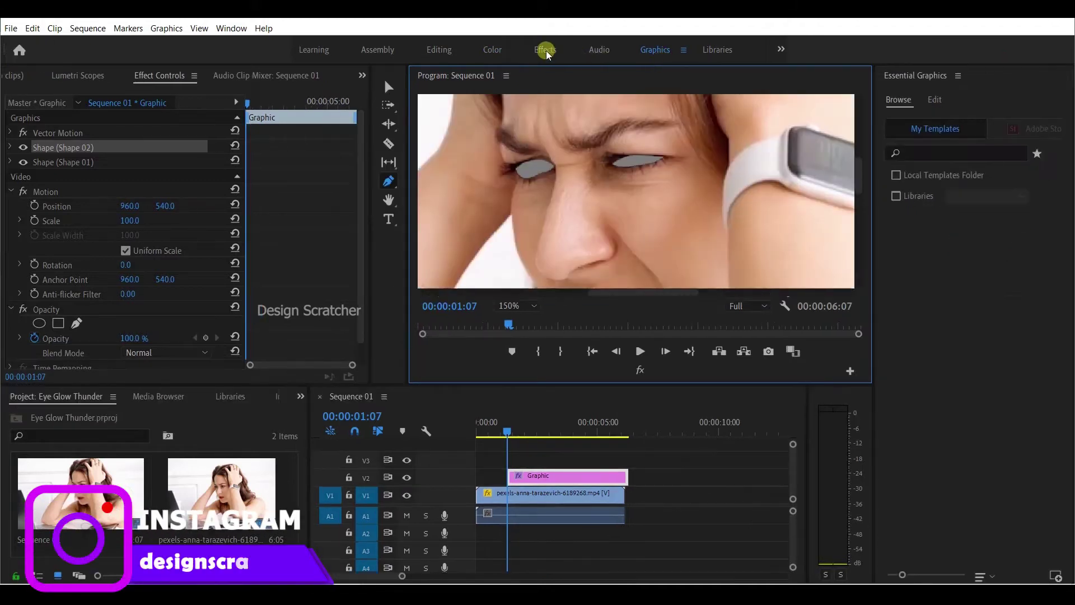
left_click(502, 53)
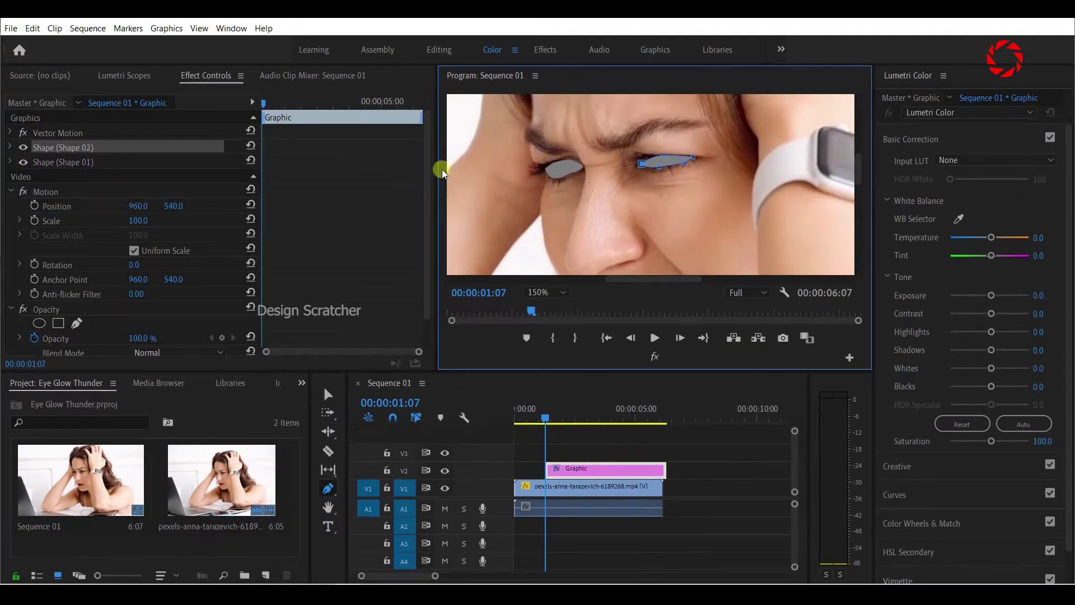
Turn on Path keyframing for the eye shapes in Effect Controls
left_click(328, 394)
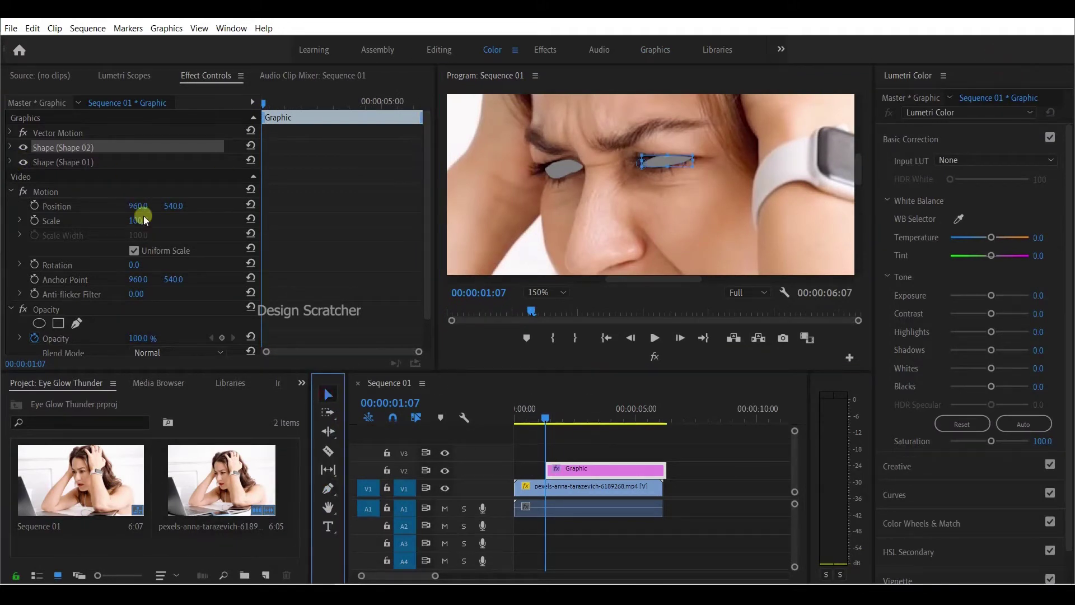
left_click(14, 163)
left_click(13, 148)
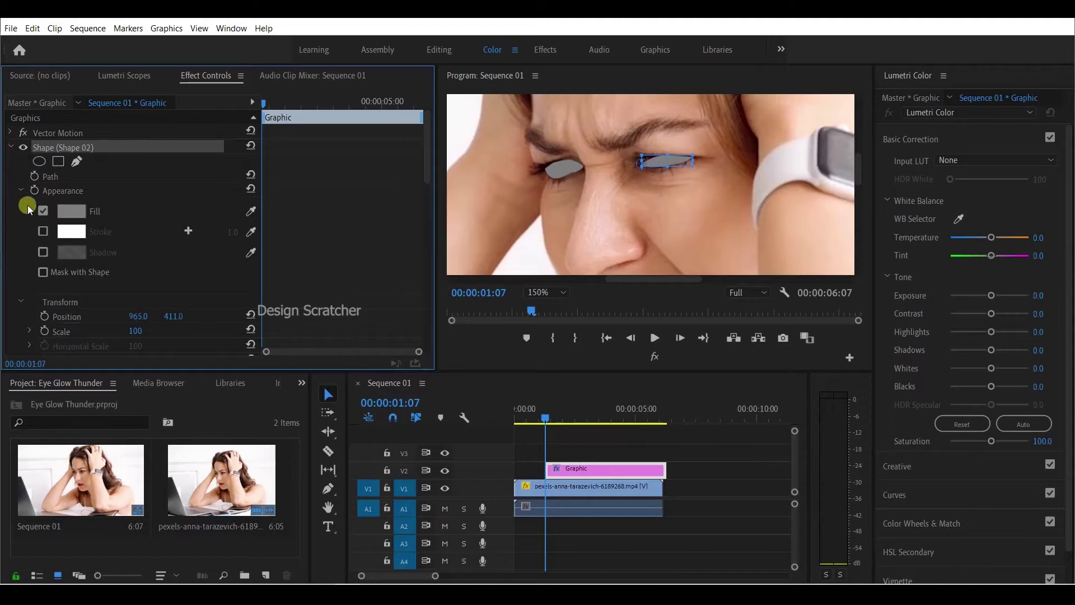
left_click(34, 176)
left_click(13, 148)
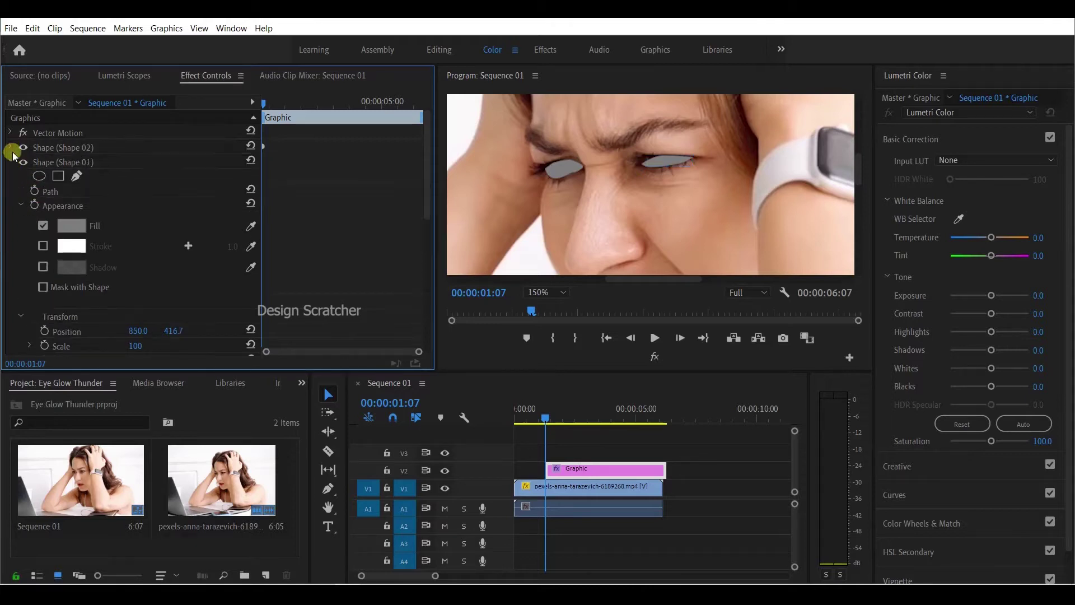
left_click(36, 191)
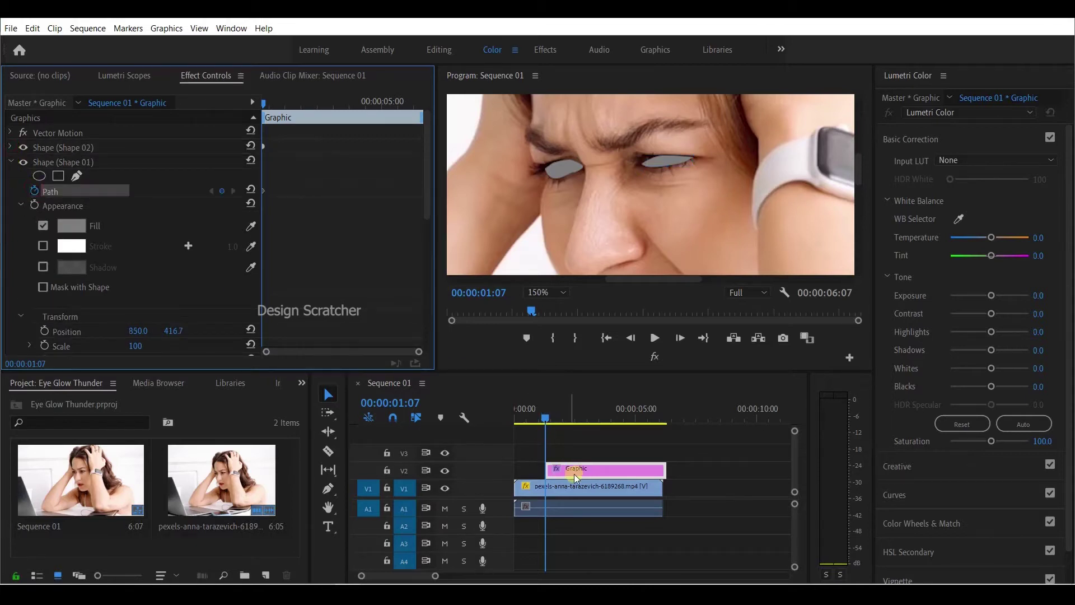
left_click(45, 161)
left_click(63, 146)
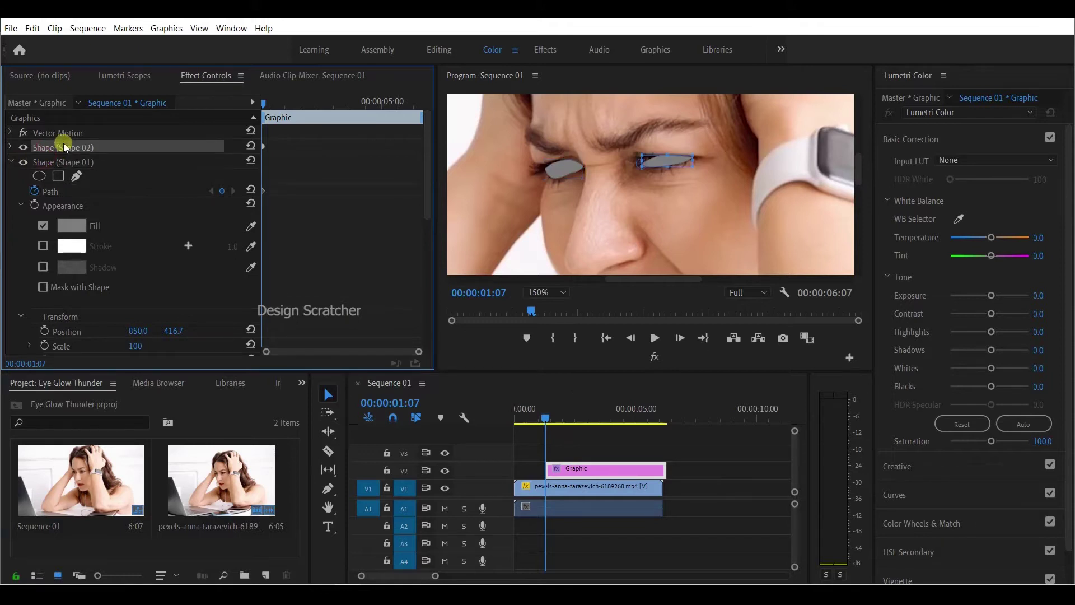
Step forward frame by frame, reshaping the eye paths to follow the eyes
left_click(330, 489)
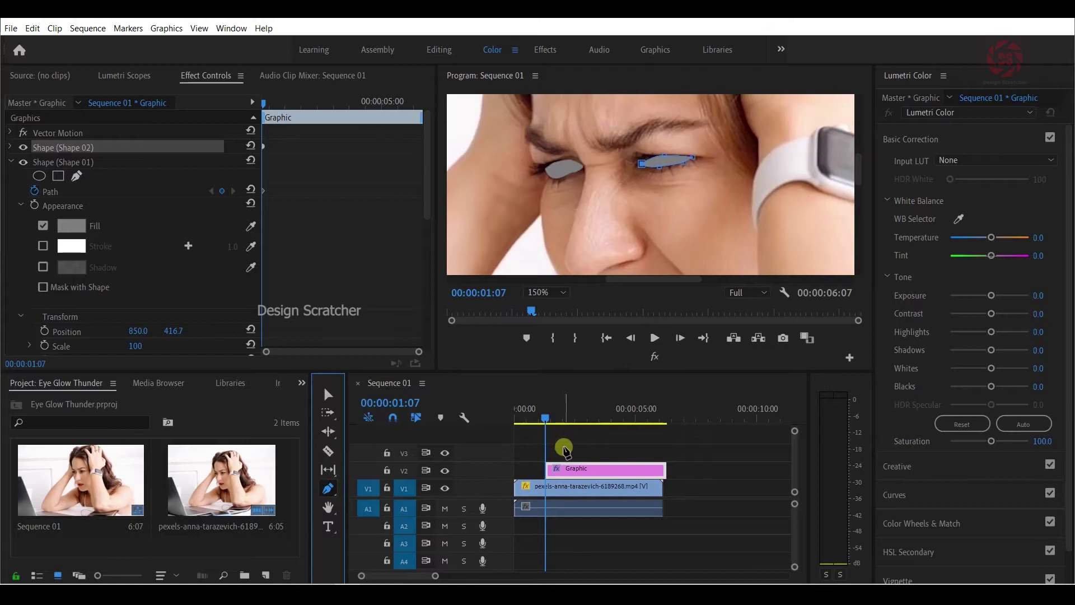
key("Right")
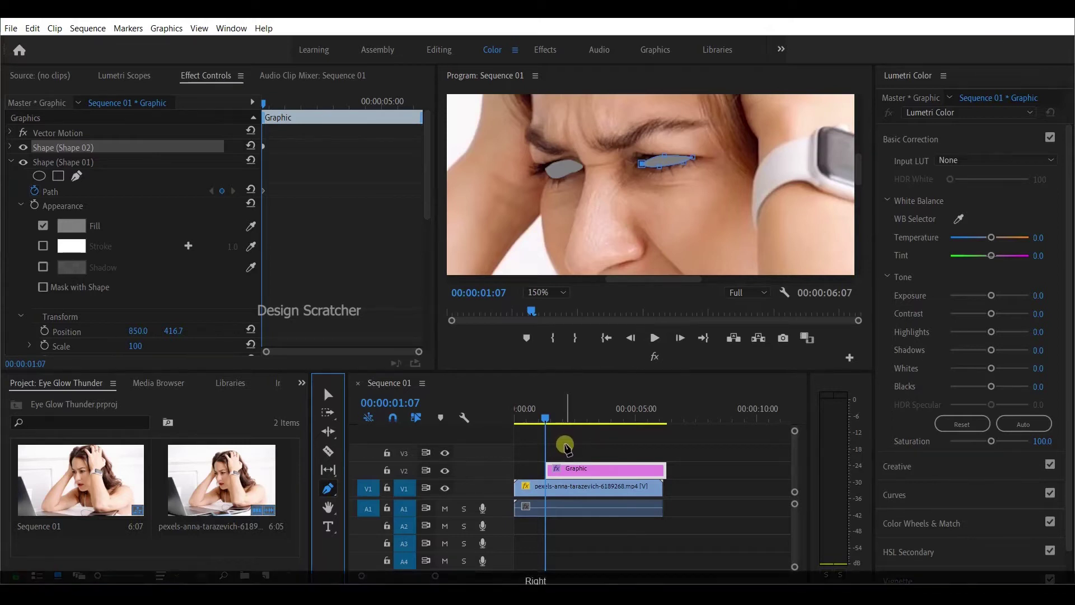
key("Right")
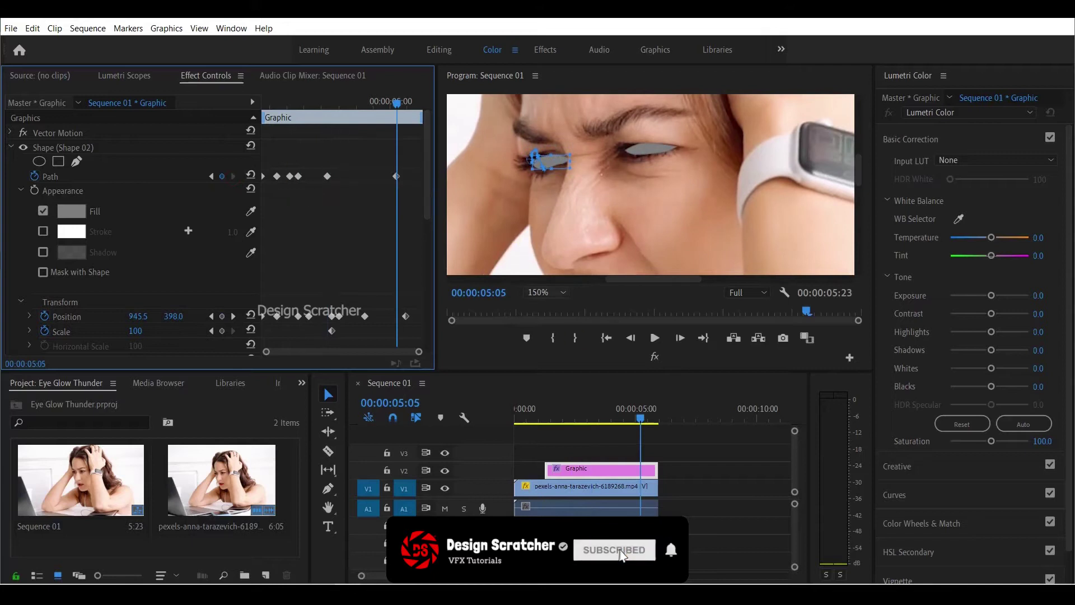
left_click(604, 486)
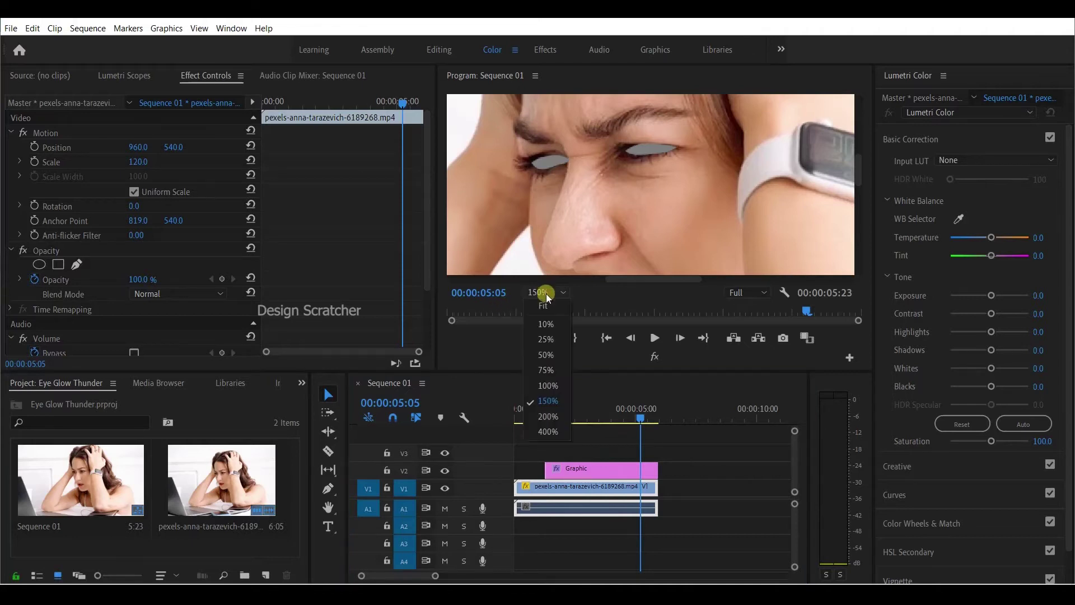
scroll(545, 293, "up", 5)
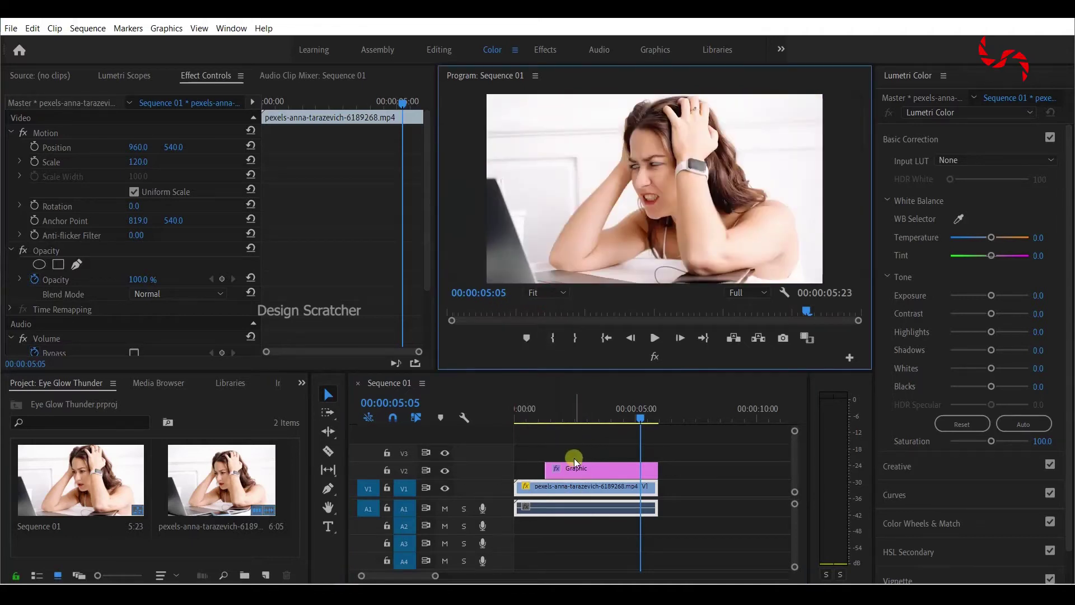
Nest the eye-shapes Graphic clip into a new sequence named 'Eye'
left_click(574, 468)
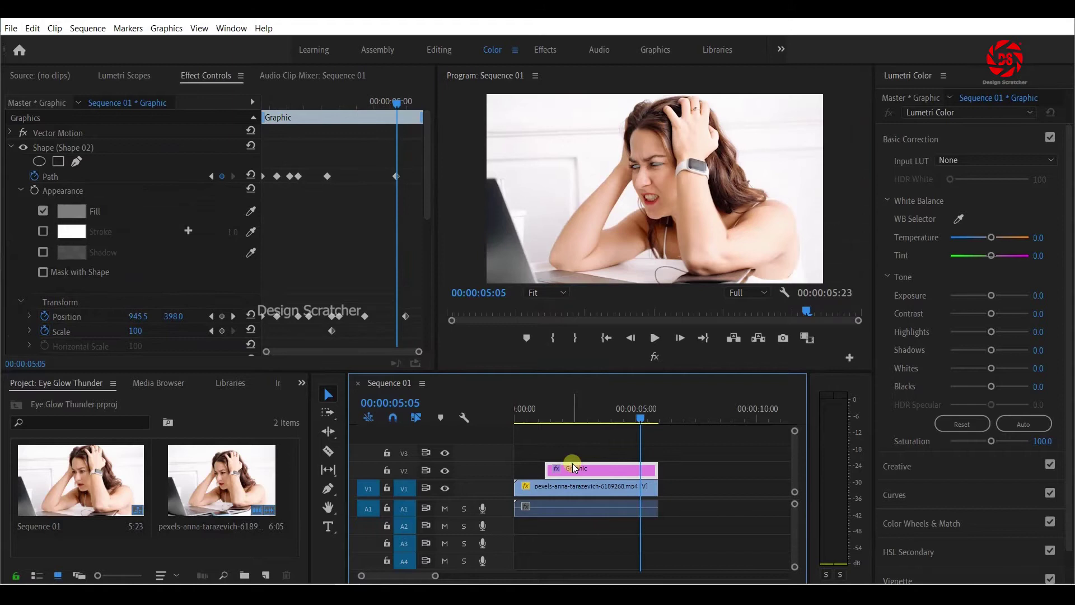
right_click(574, 467)
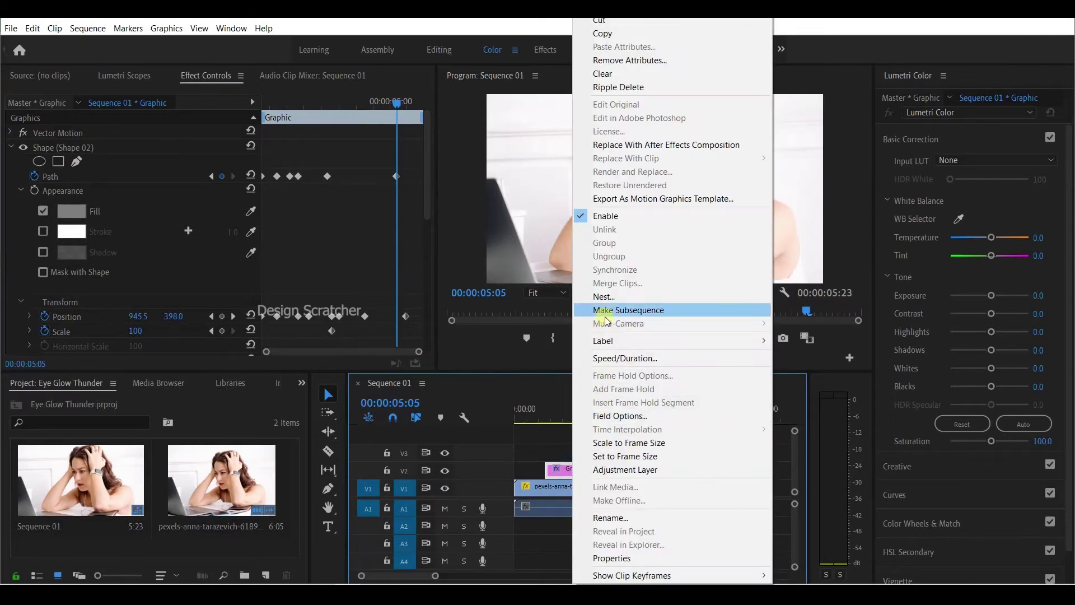
left_click(604, 298)
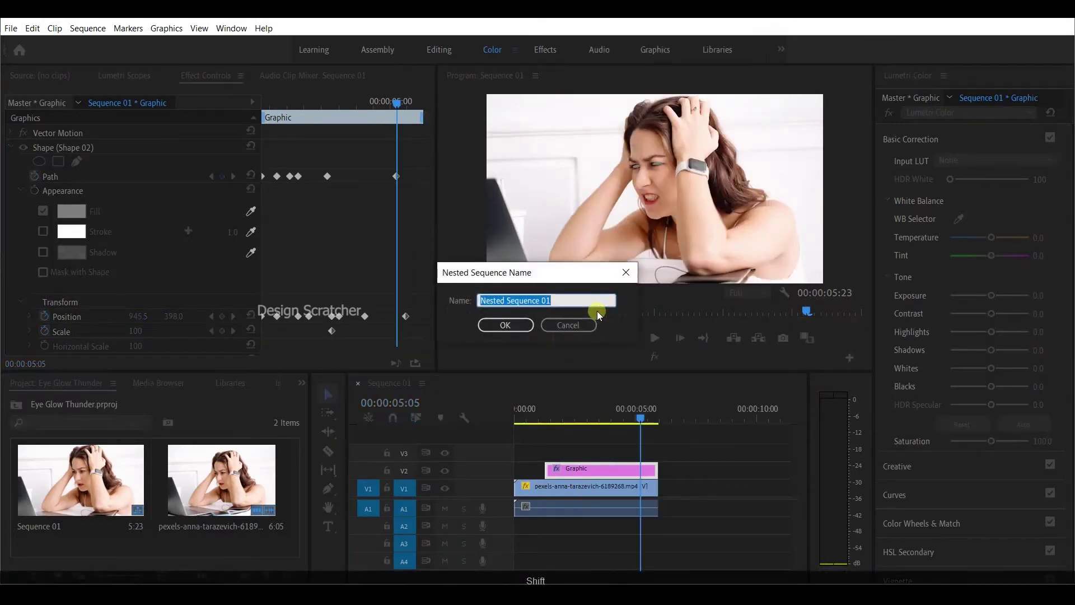
type("Eye")
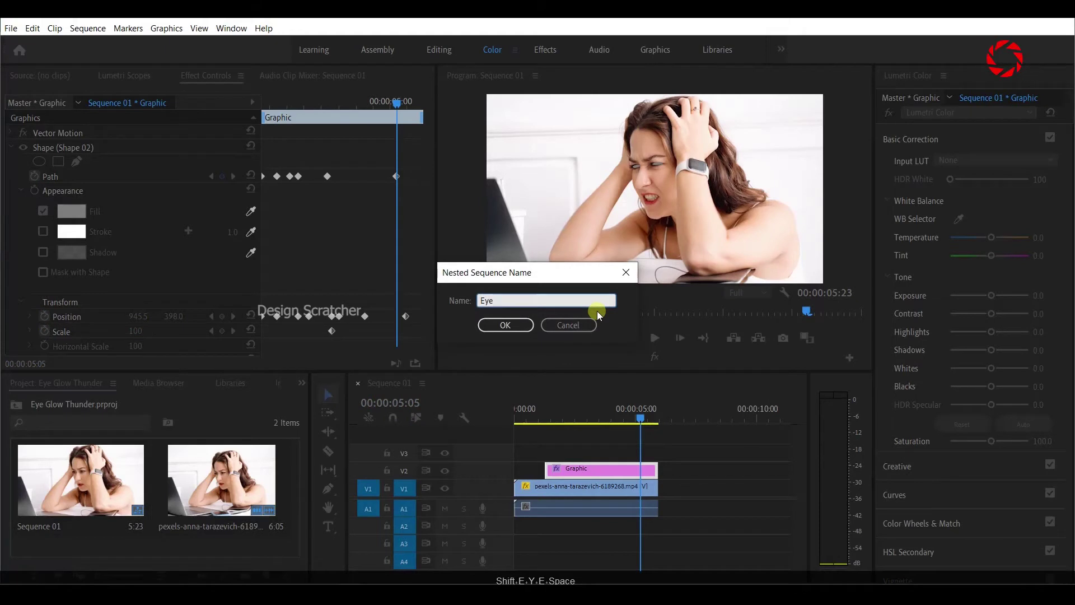
left_click(505, 326)
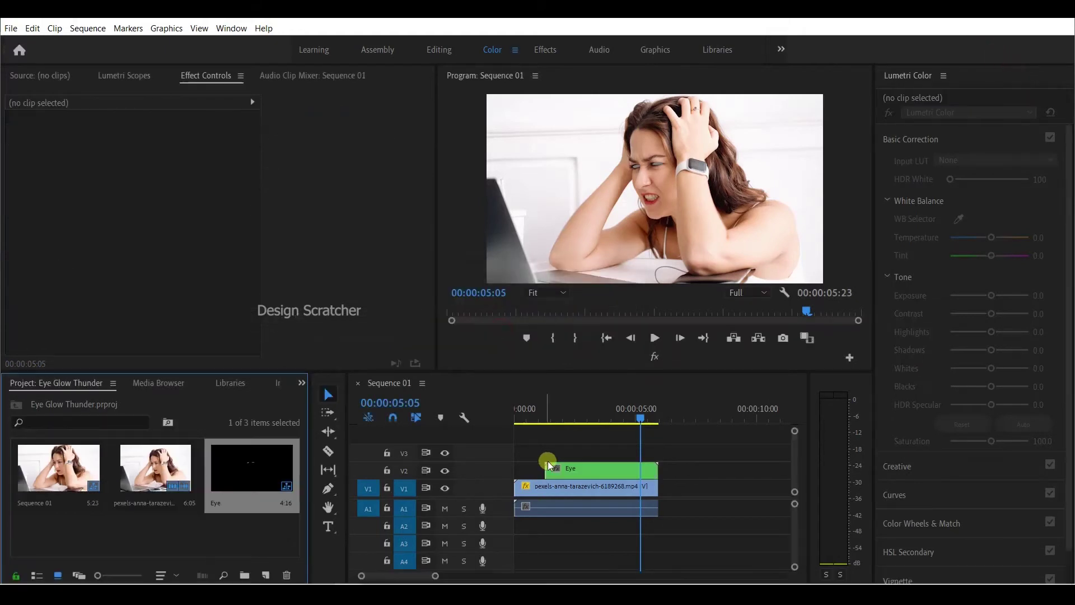
left_click(564, 470)
Open the Eye sequence and give Shape 02 a light blue fill
double_click(564, 470)
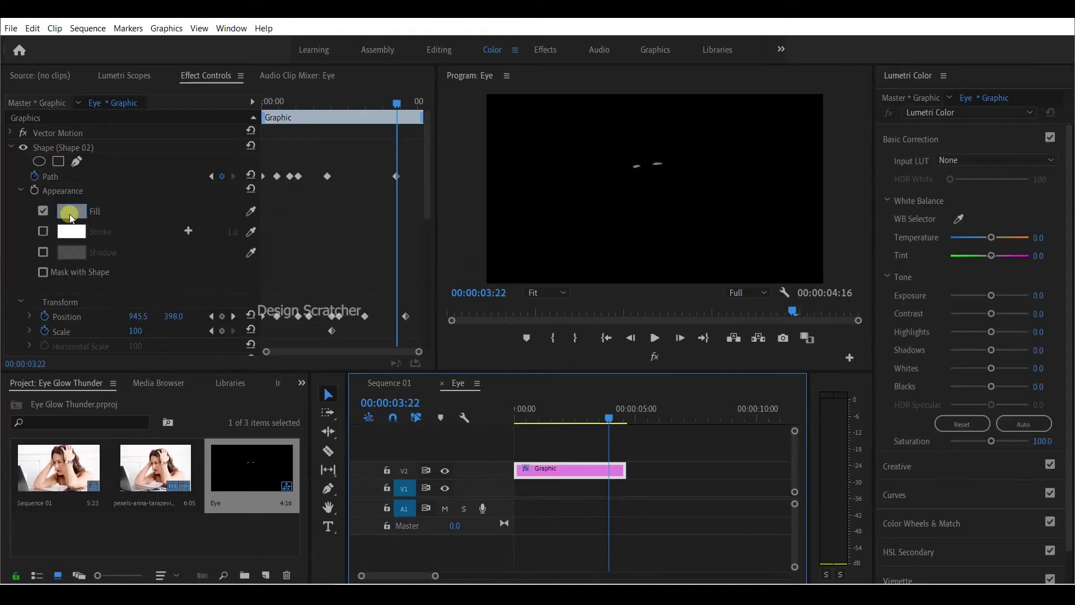
left_click(70, 212)
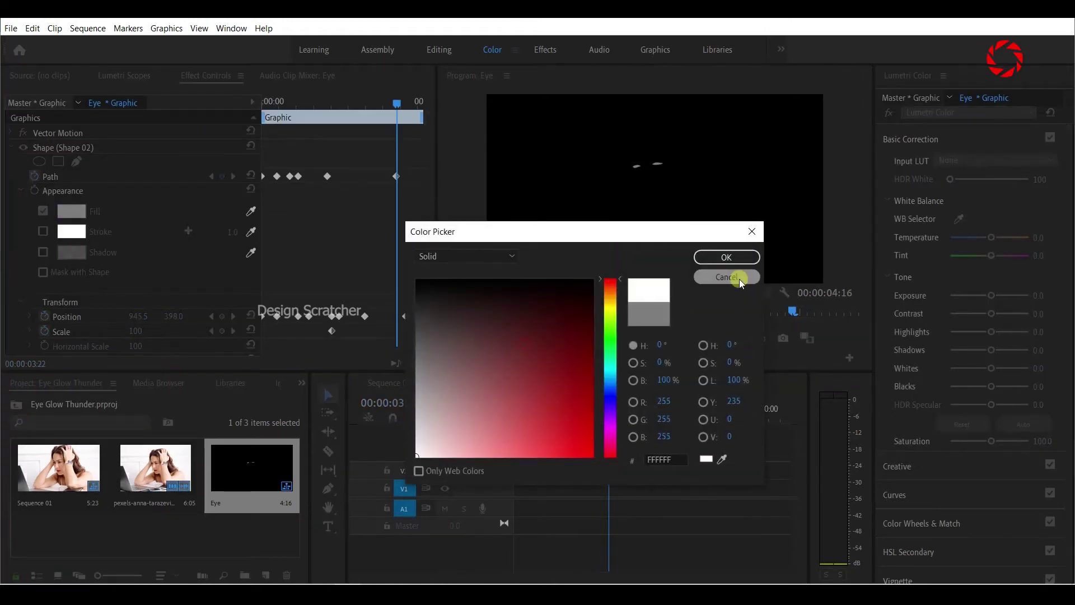
left_click(727, 258)
scroll(126, 210, "down", 2)
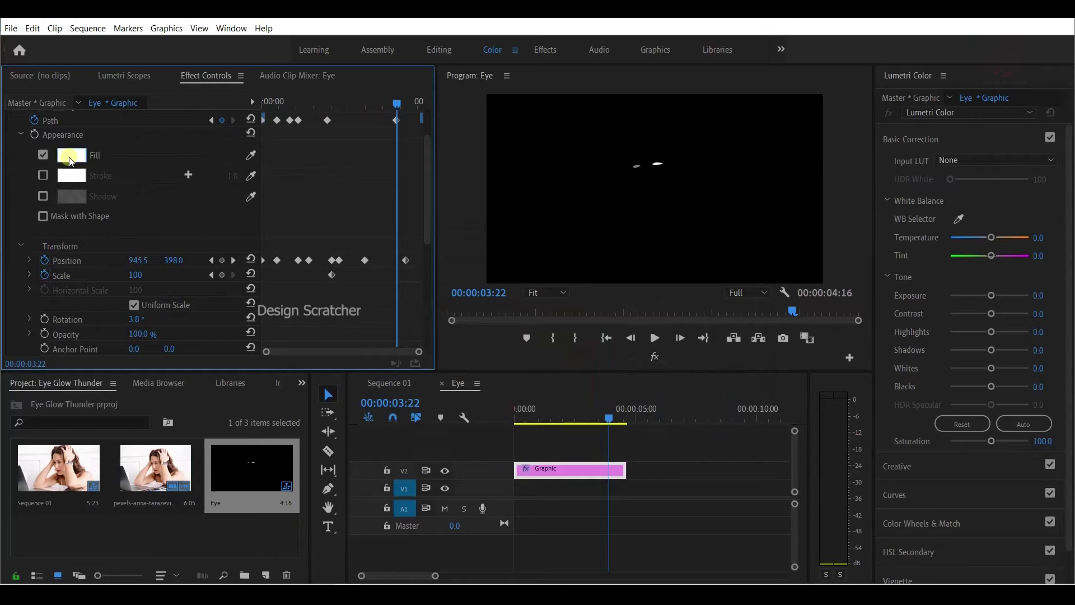
left_click(70, 156)
left_click_drag(608, 403, 608, 390)
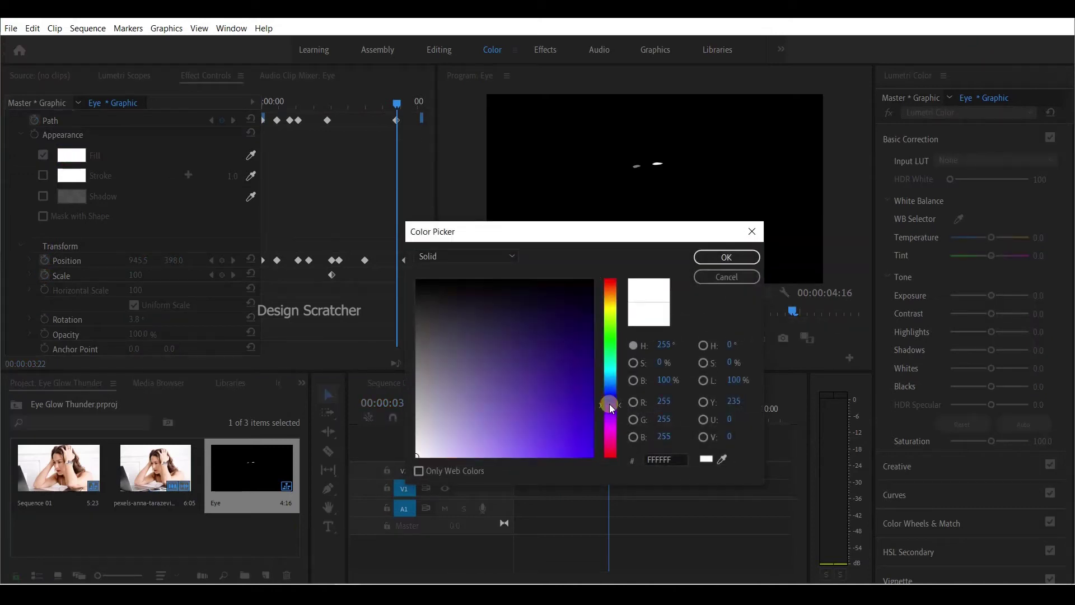
mouse_move(543, 393)
left_mouse_down()
mouse_move(423, 454)
mouse_move(467, 471)
left_mouse_up()
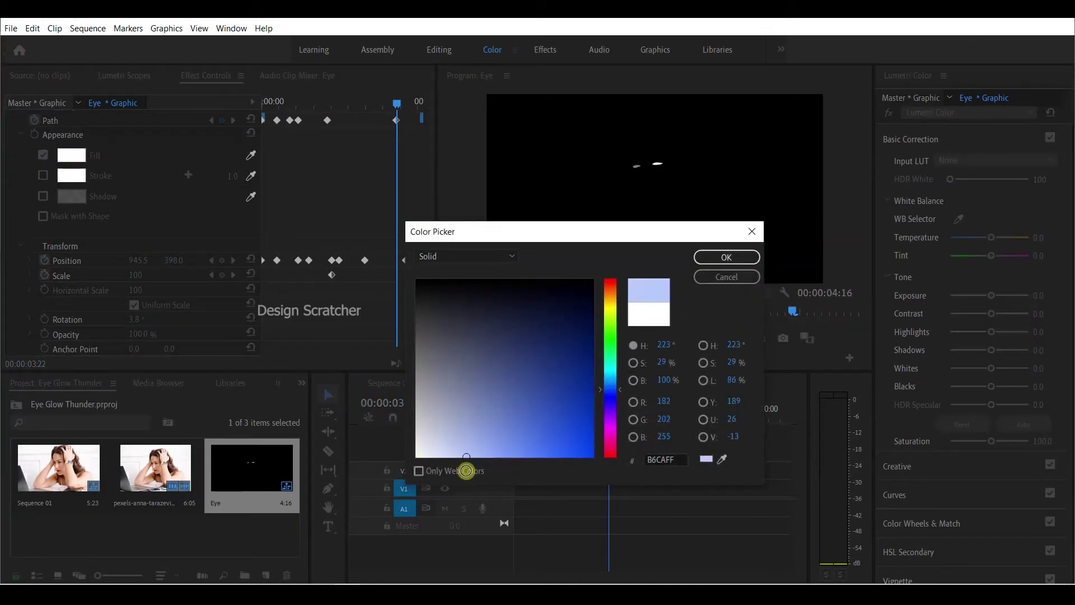
left_click(726, 257)
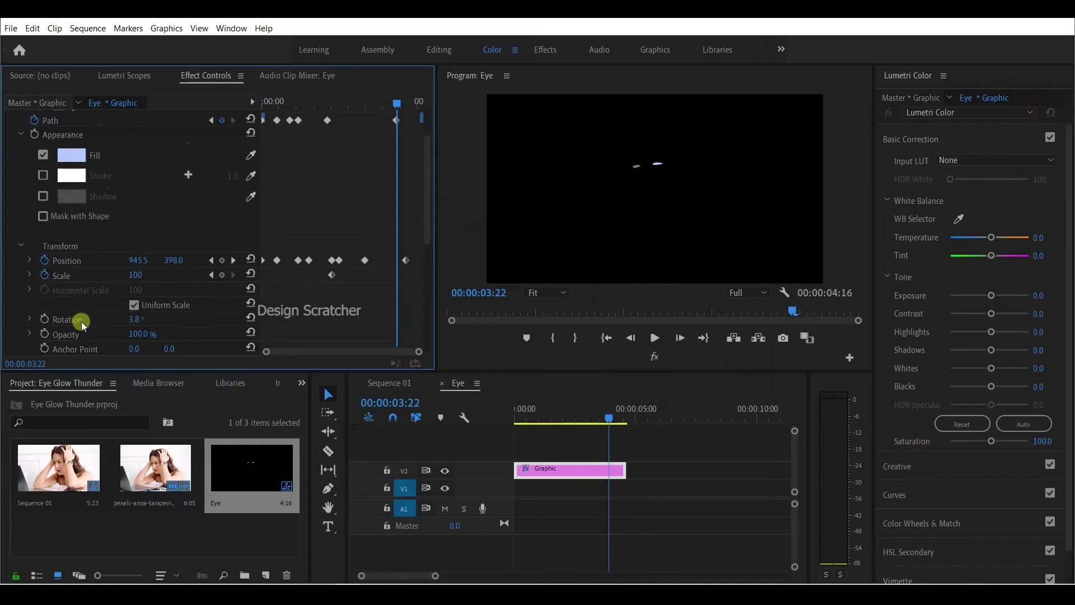
scroll(82, 322, "down", 3)
scroll(26, 253, "up", 5)
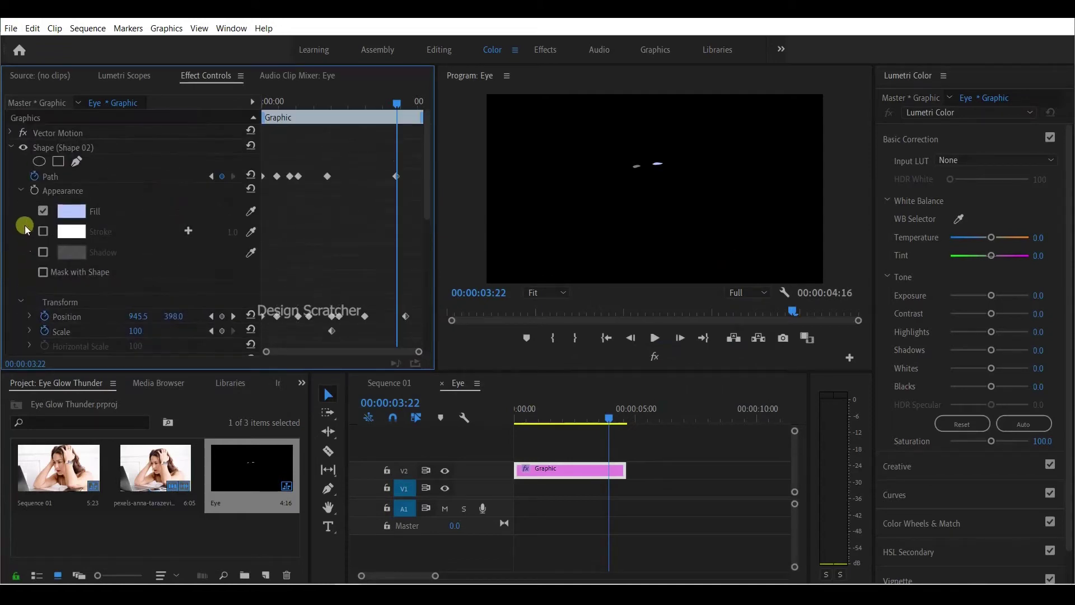
Set Shape 01's fill to purple, then lighten it to pale lavender
left_click(13, 148)
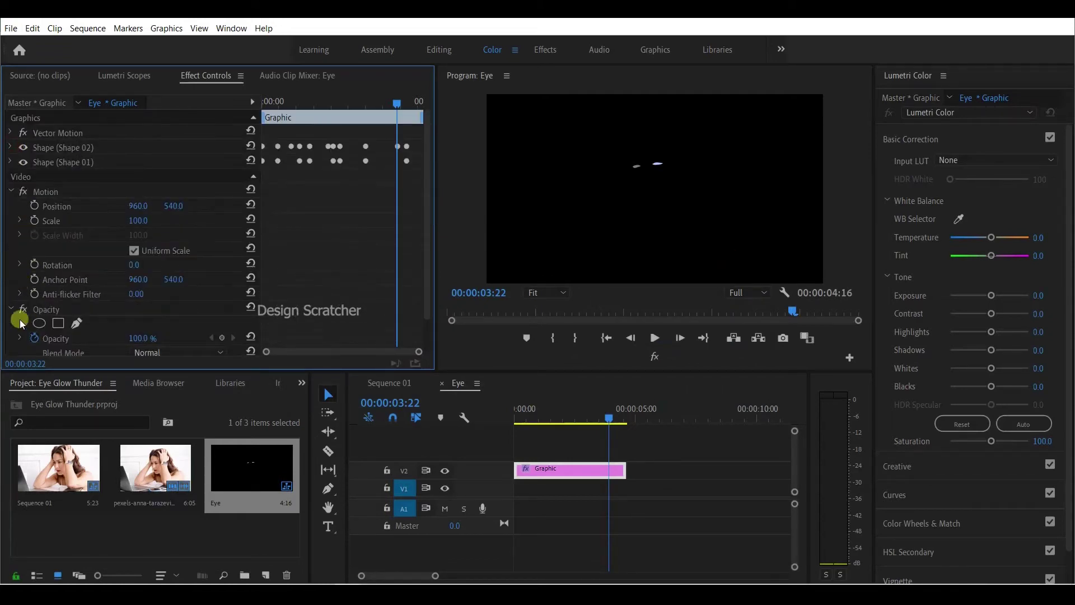
left_click(12, 162)
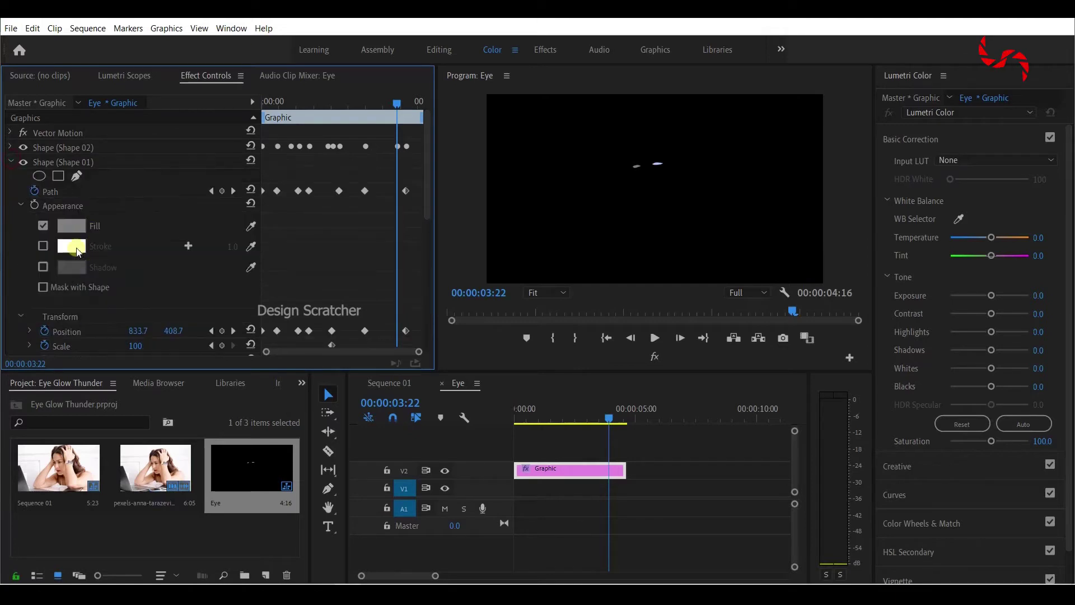
left_click(72, 247)
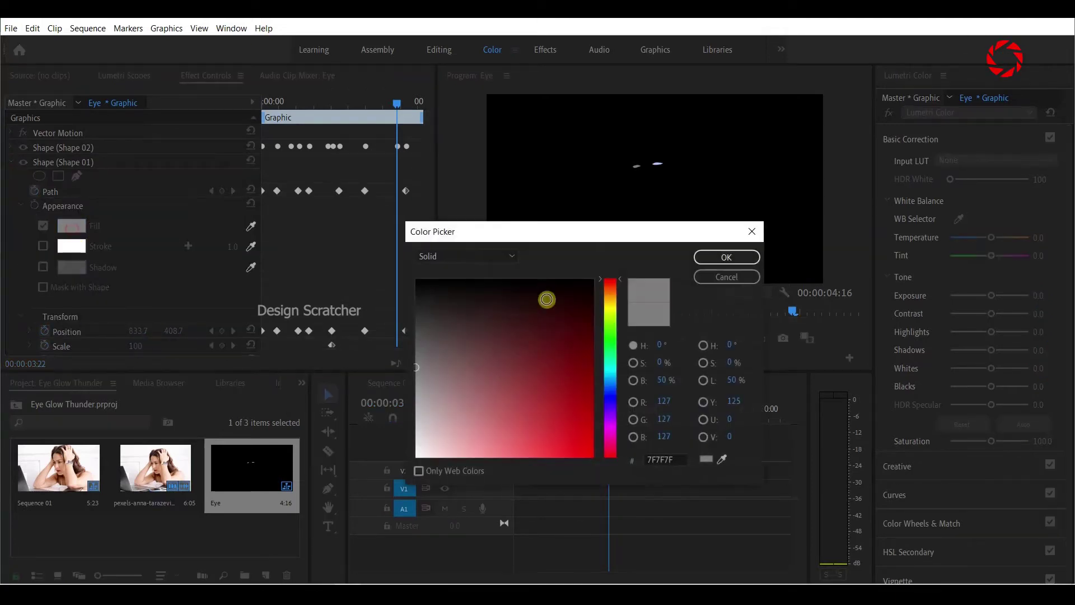
left_click(611, 406)
mouse_move(571, 383)
left_mouse_down()
mouse_move(455, 428)
mouse_move(567, 453)
left_mouse_up()
left_click(725, 257)
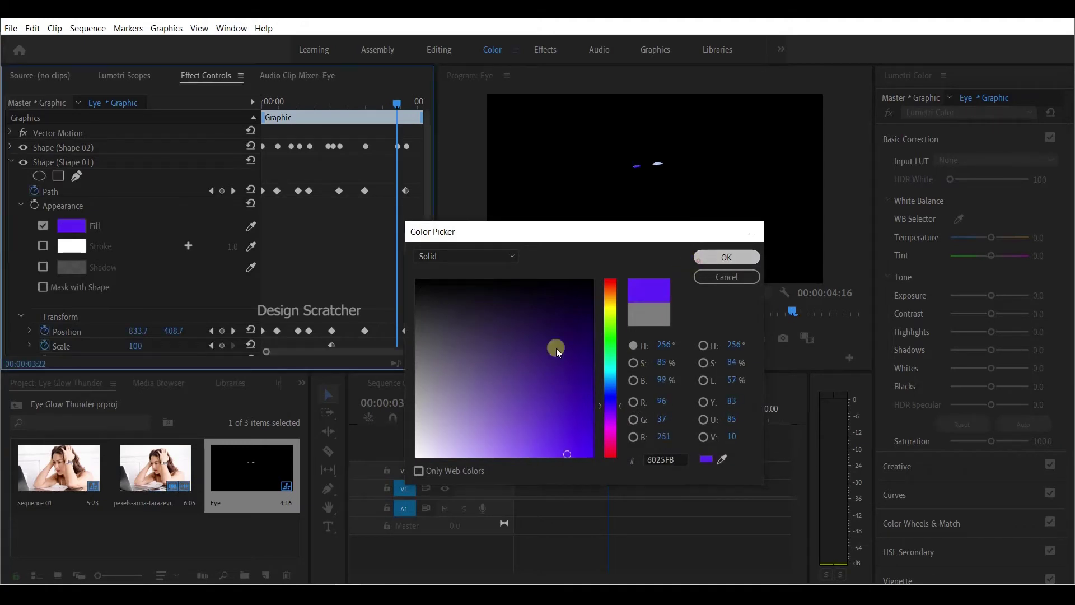
left_click(549, 412)
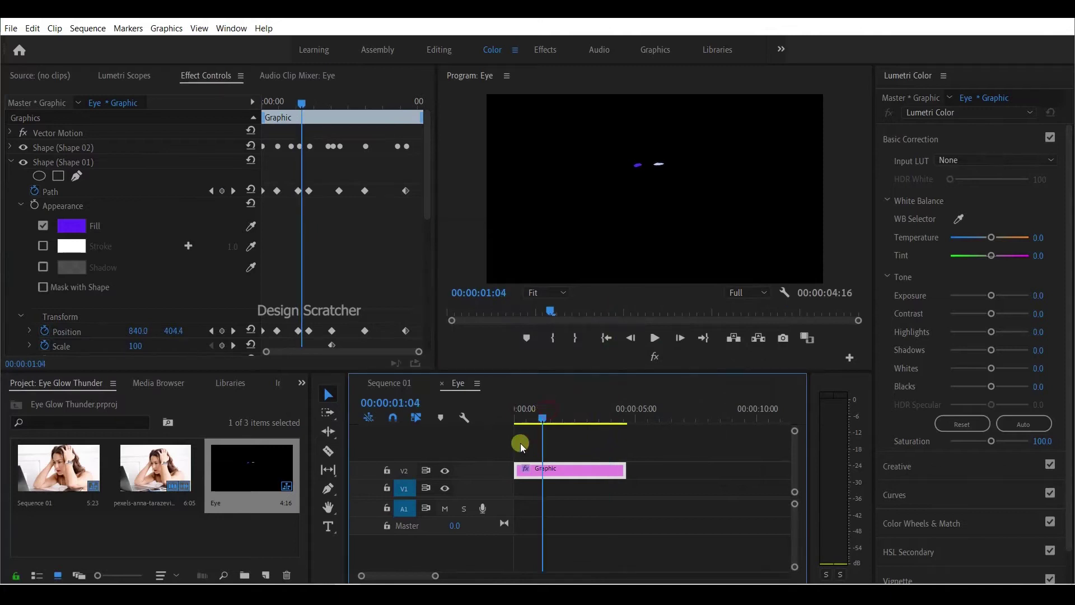
left_click(64, 227)
mouse_move(483, 369)
left_mouse_down()
mouse_move(439, 464)
mouse_move(452, 454)
left_mouse_up()
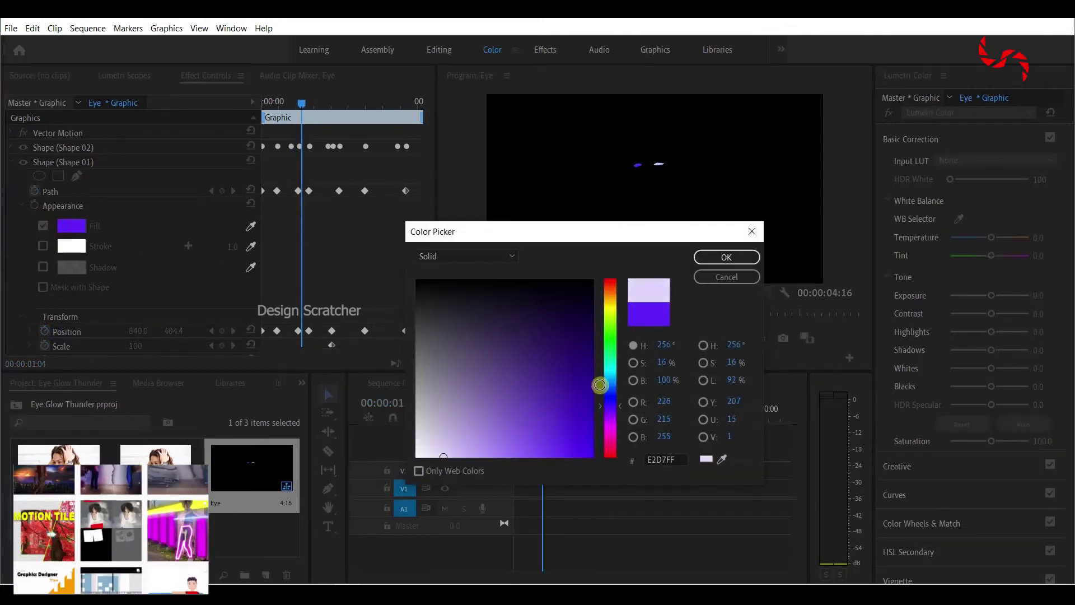
left_click(726, 257)
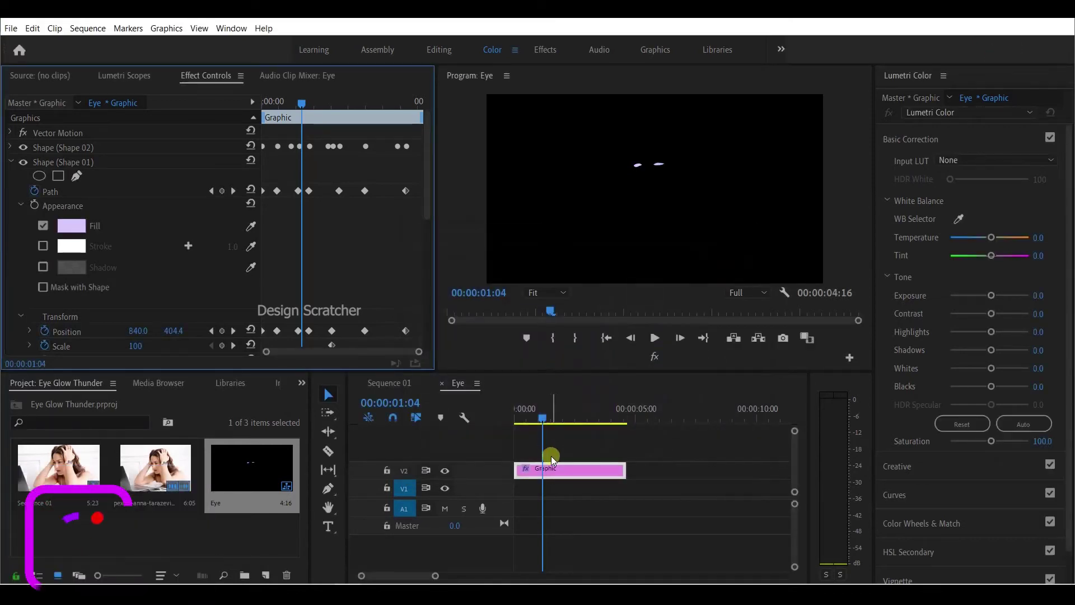
Duplicate the Graphic clip onto V3 and apply Gaussian Blur to the copy
left_click(302, 382)
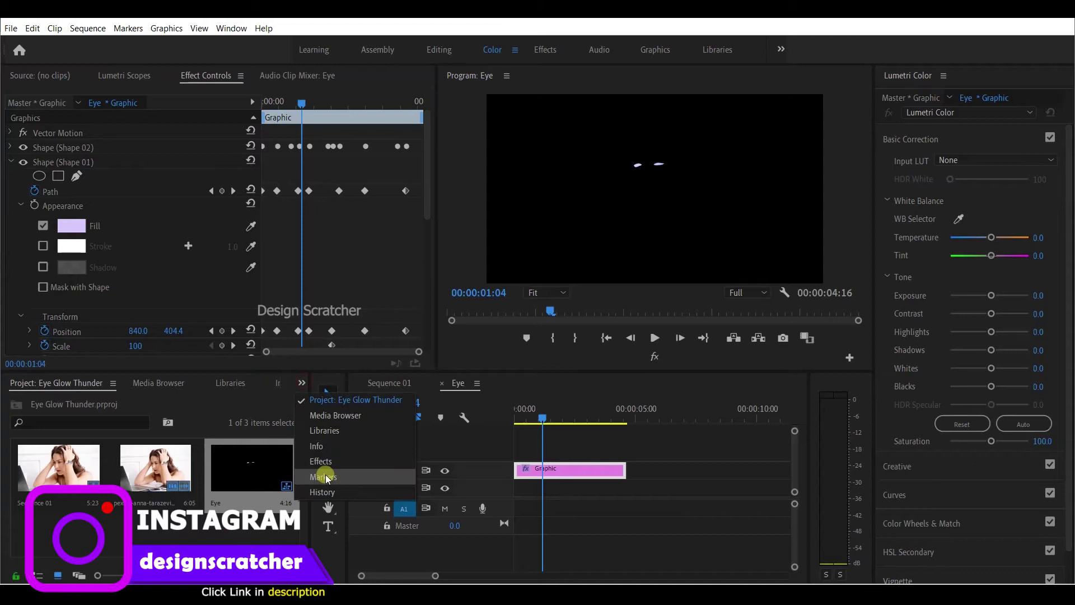
left_click(321, 461)
left_click(106, 403)
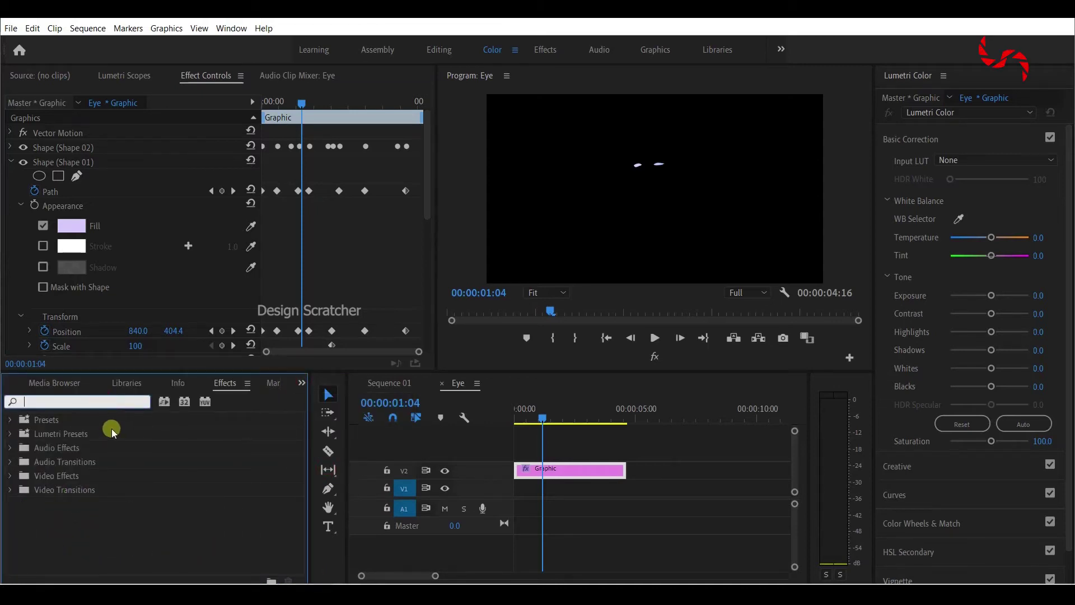
type("gau")
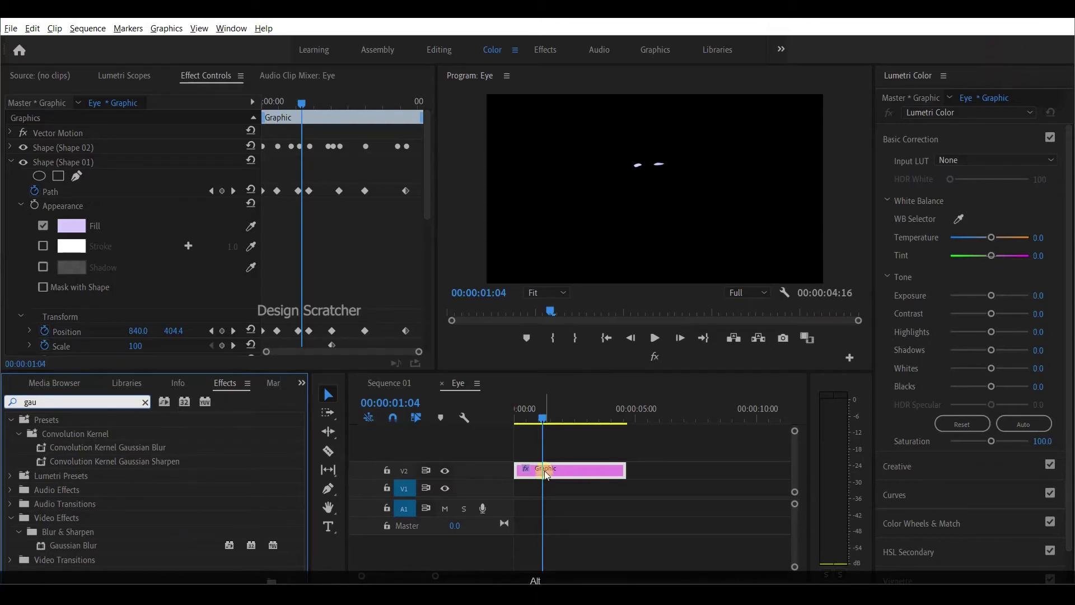
left_click_drag(542, 469, 545, 452, "alt")
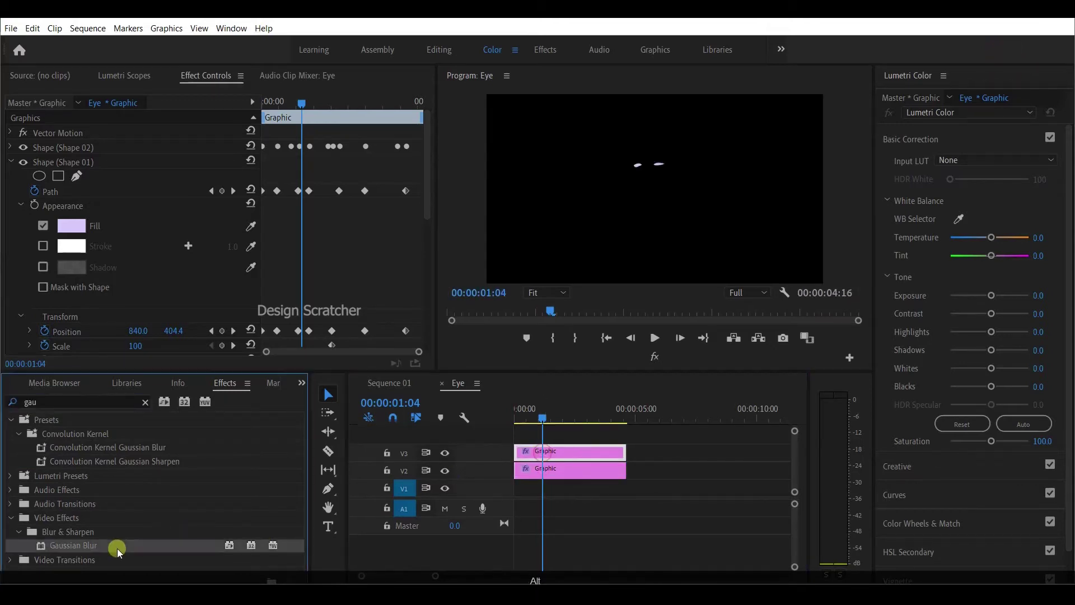
left_click_drag(117, 548, 547, 455)
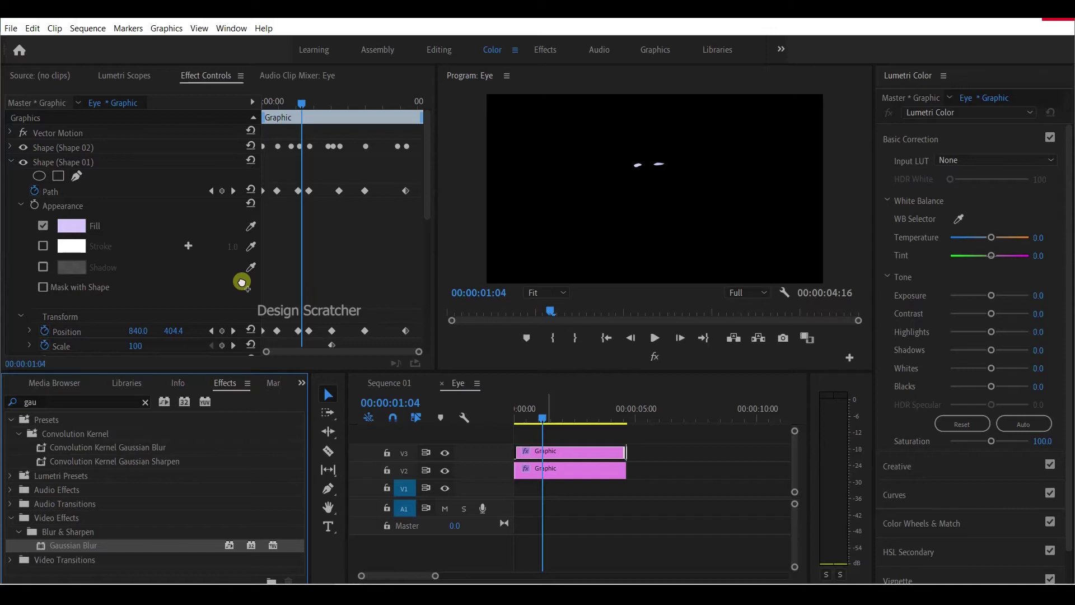
Increase the top copy's blur, add a blurred copy on a fourth track, and select all three clips
left_click_drag(243, 282, 242, 282)
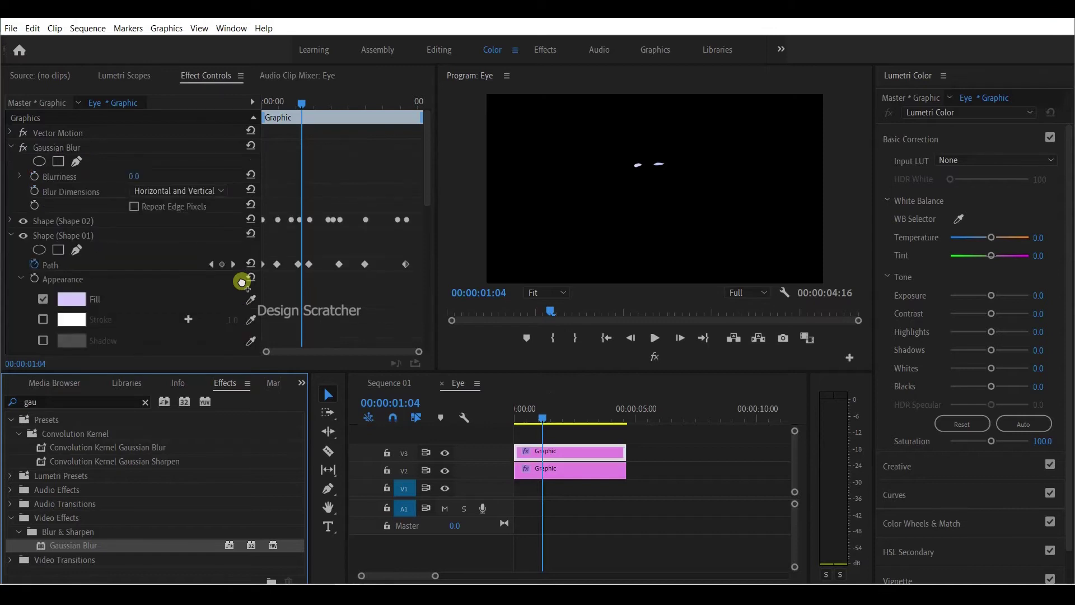
scroll(155, 306, "down", 3)
scroll(155, 309, "down", 3)
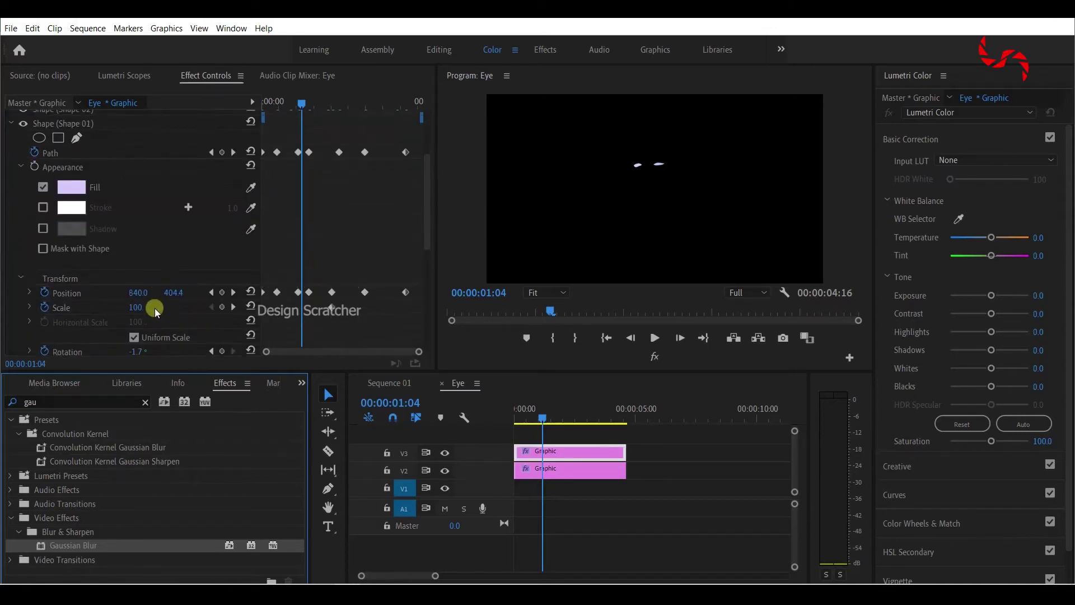
scroll(175, 311, "down", 3)
scroll(175, 310, "down", 3)
scroll(174, 310, "down", 2)
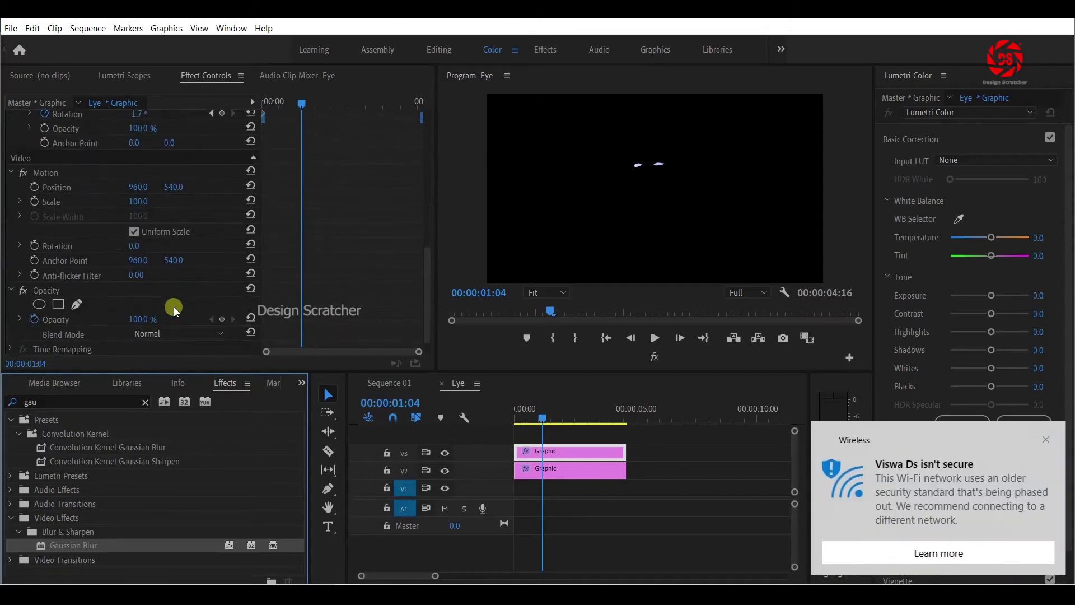
scroll(175, 310, "down", 1)
scroll(174, 308, "up", 3)
scroll(174, 308, "up", 3)
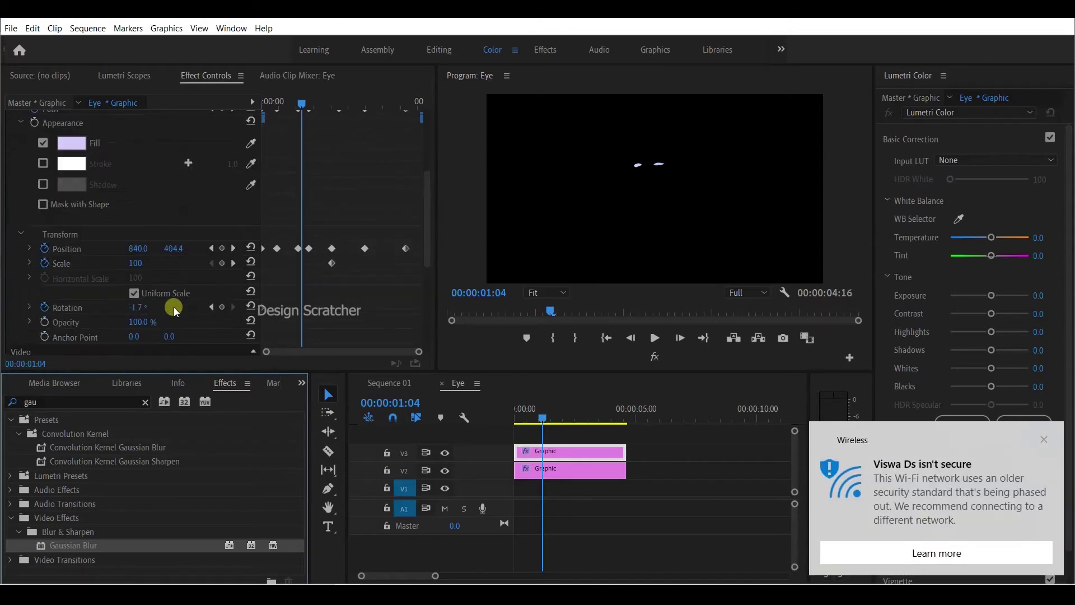
scroll(174, 309, "up", 3)
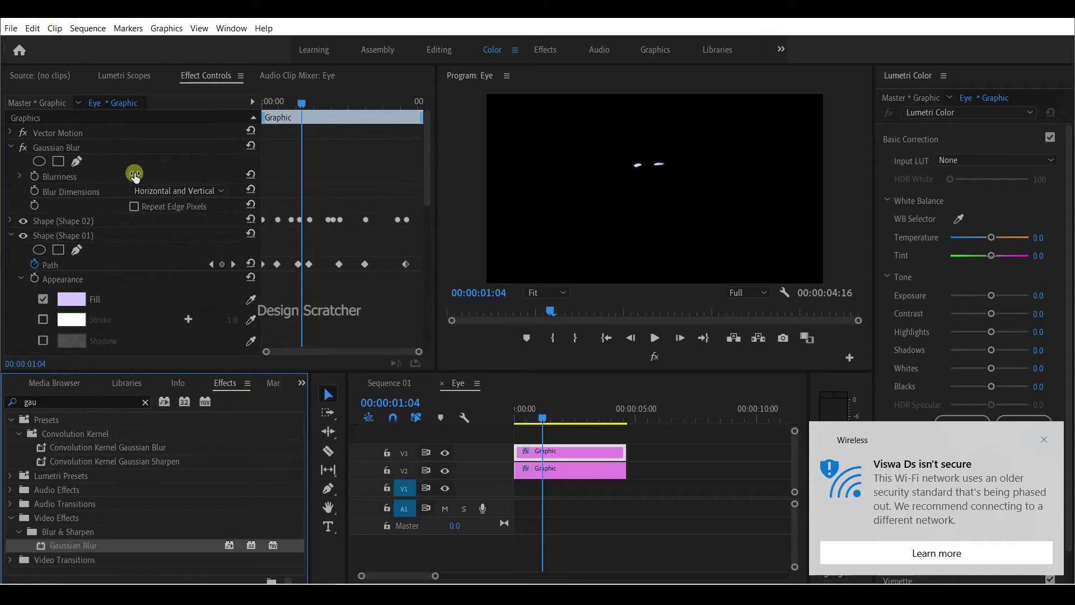
left_click_drag(135, 178, 179, 173)
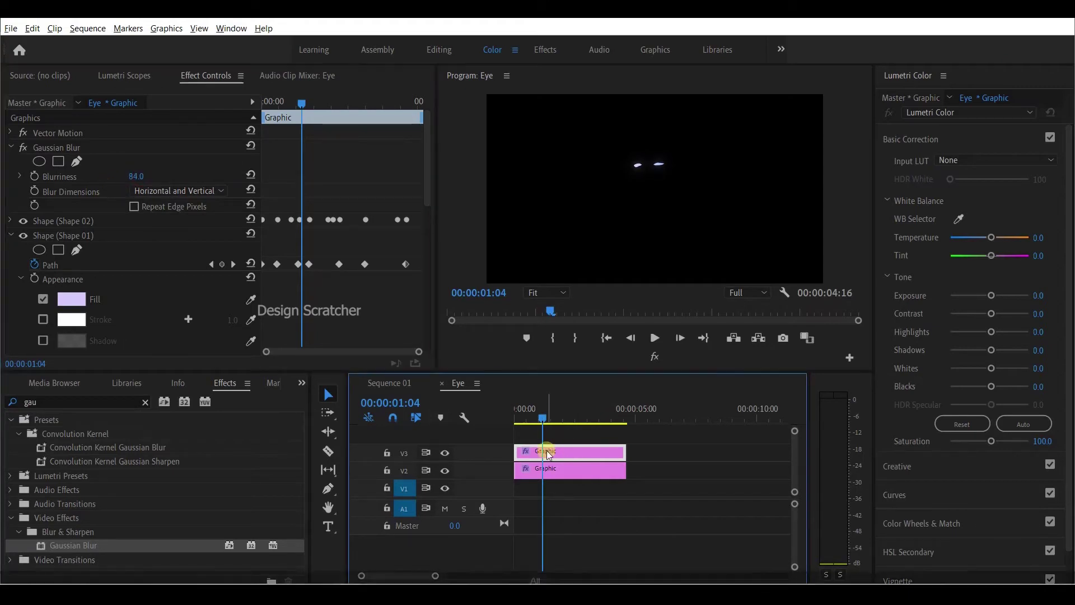
left_click_drag(545, 453, 544, 434)
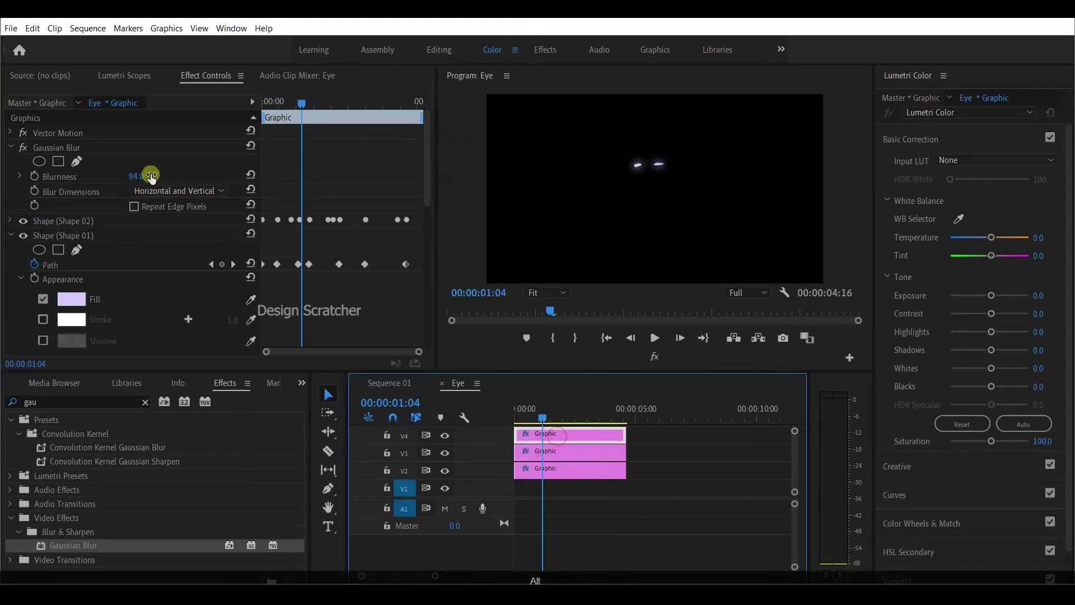
mouse_move(150, 175)
left_mouse_down()
mouse_move(139, 176)
mouse_move(181, 175)
left_mouse_up()
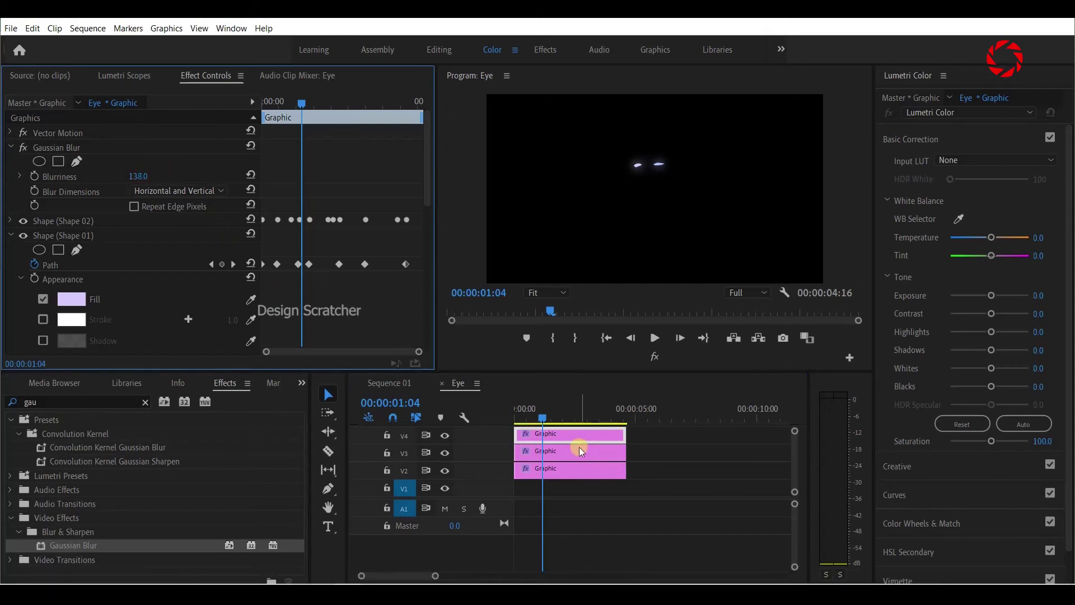
left_click(464, 481)
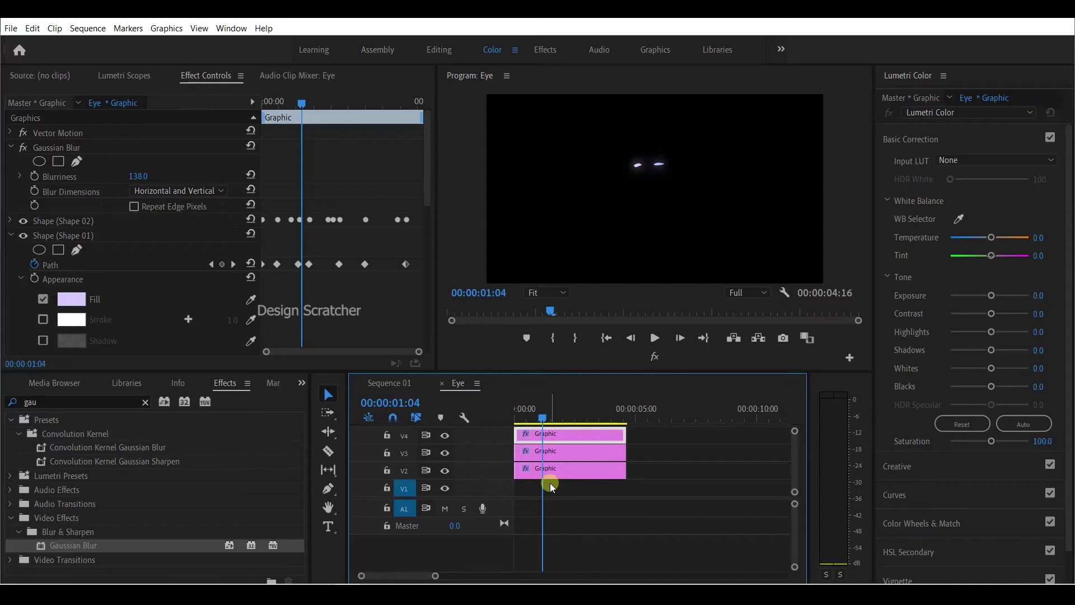
mouse_move(550, 496)
left_mouse_down()
mouse_move(565, 437)
mouse_move(553, 456)
left_mouse_up()
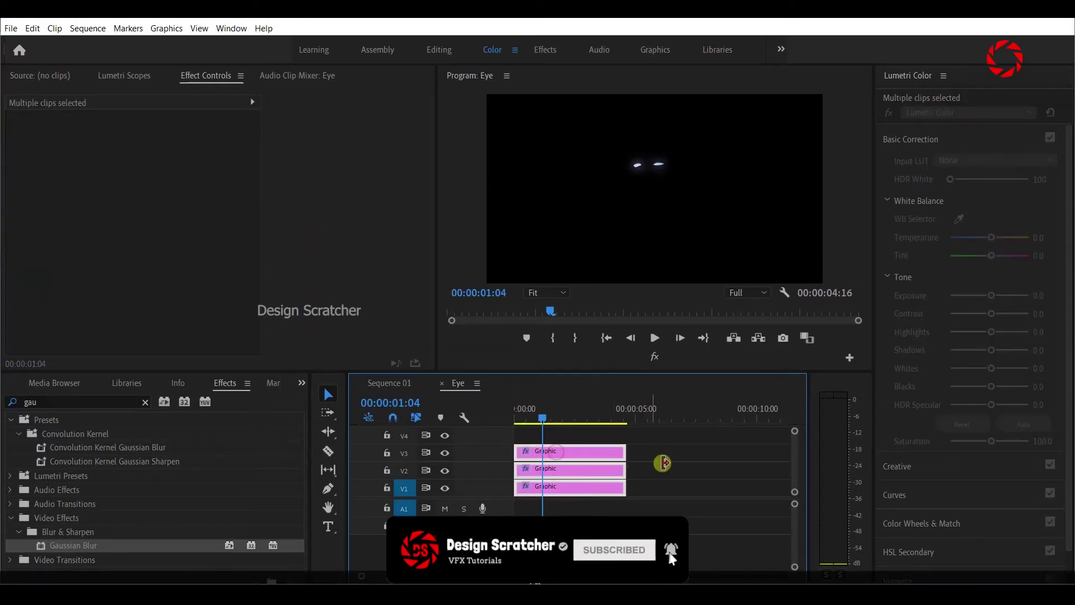
Copy a Graphic clip onto a new track and raise the V4 copy's blur
left_click(571, 451)
left_click_drag(571, 451, 571, 433, "alt")
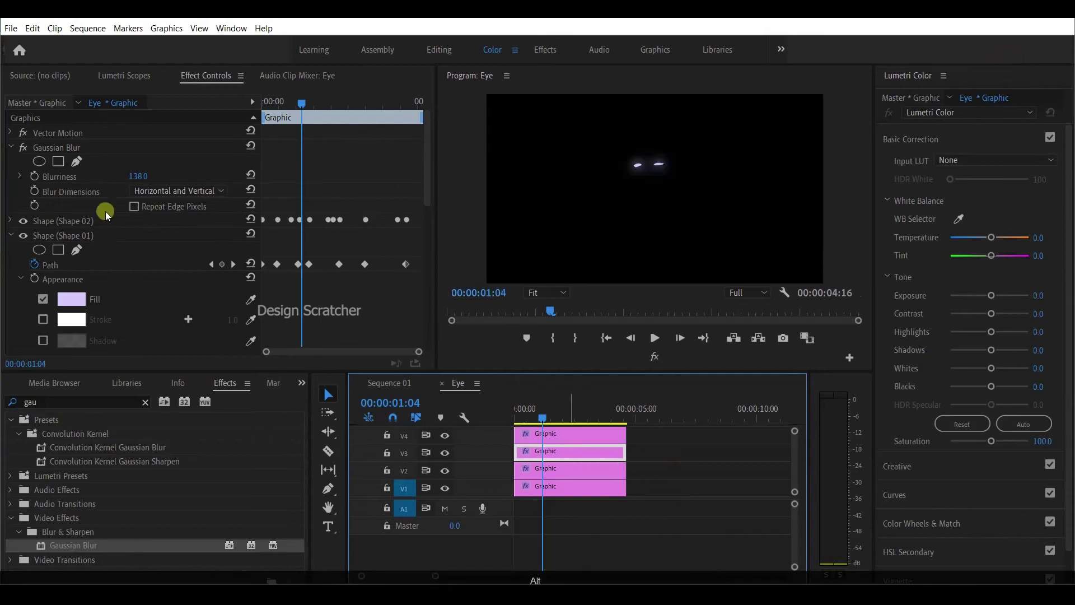
left_click(539, 433)
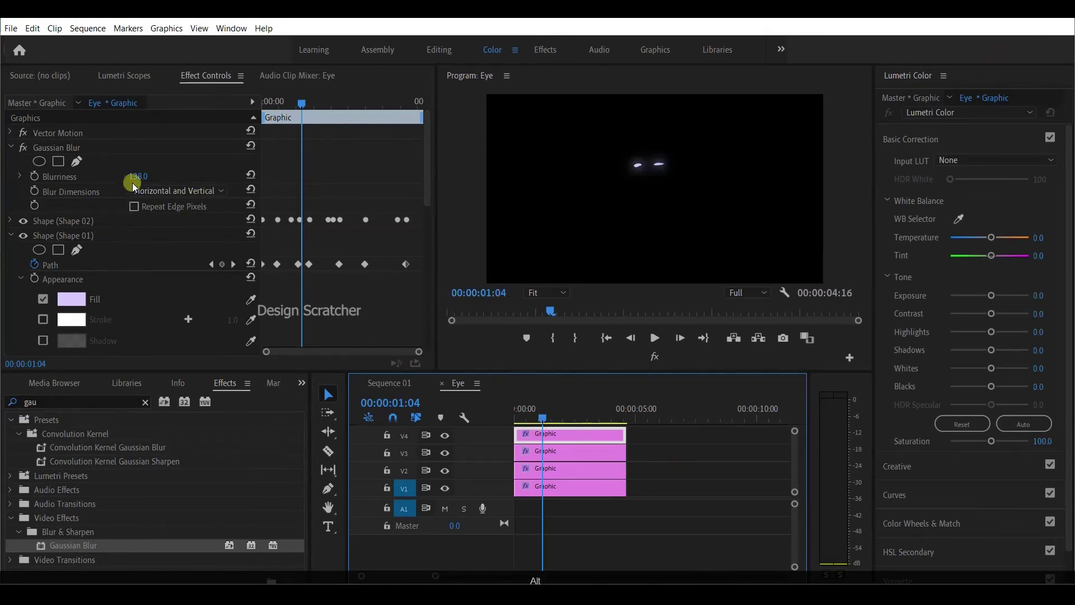
left_click_drag(139, 177, 152, 180)
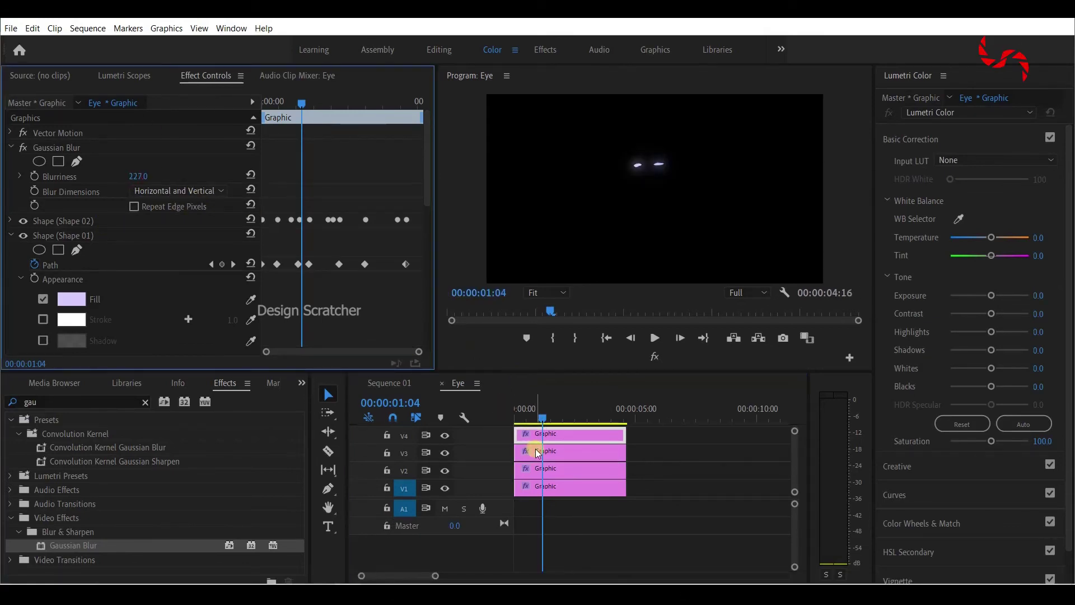
left_click(542, 468)
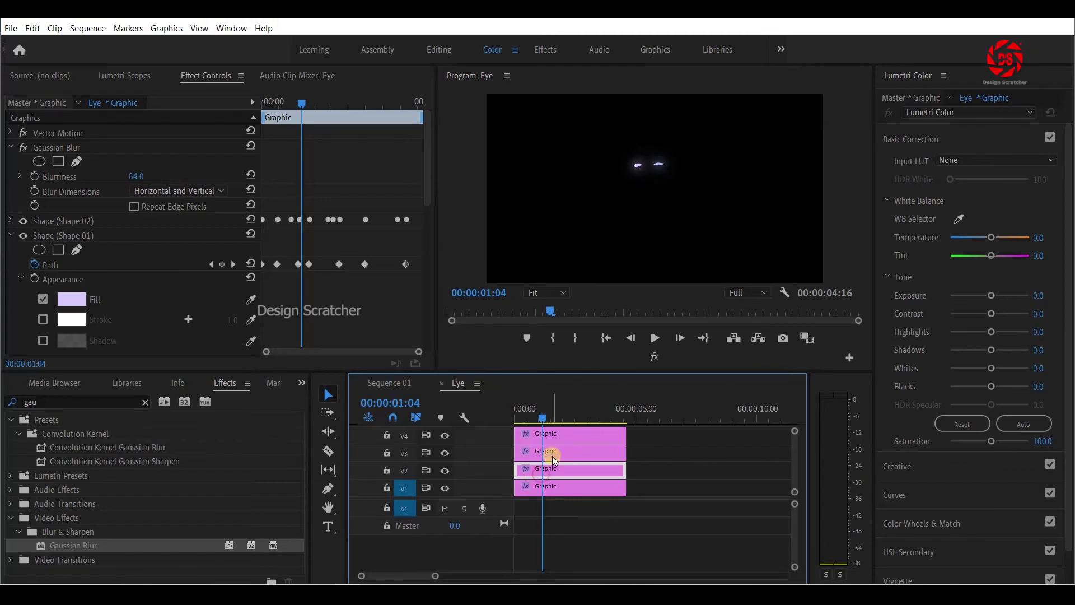
left_click(555, 435)
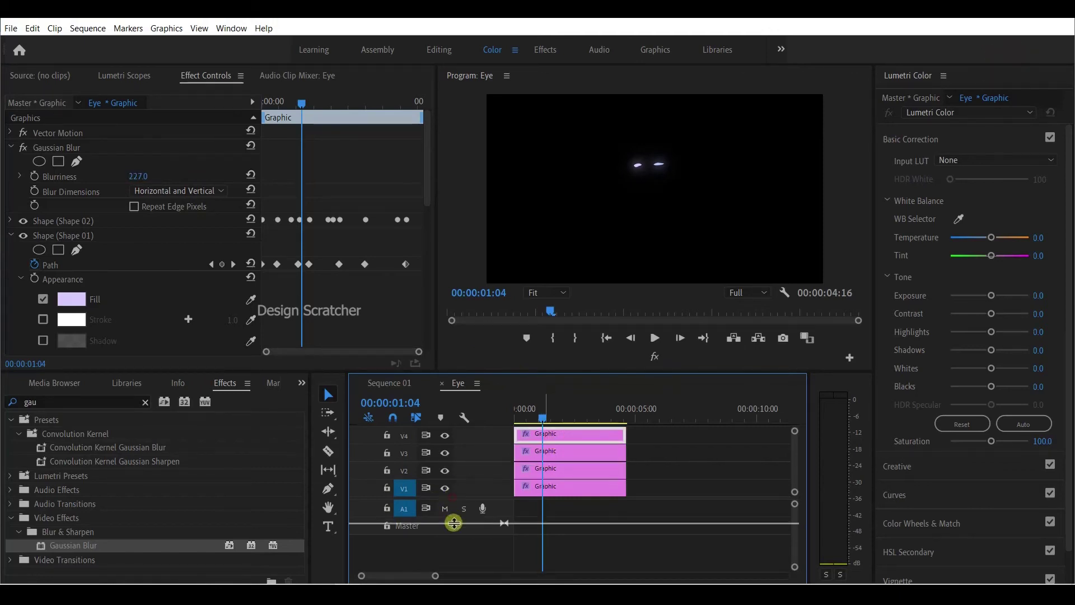
Add two more blurred copies, the top one at Blurriness 263, then return to Sequence 01
left_click_drag(454, 523, 454, 556)
mouse_move(550, 467)
left_mouse_down()
mouse_move(558, 451)
mouse_move(544, 450)
left_mouse_up()
left_click_drag(138, 178, 114, 183)
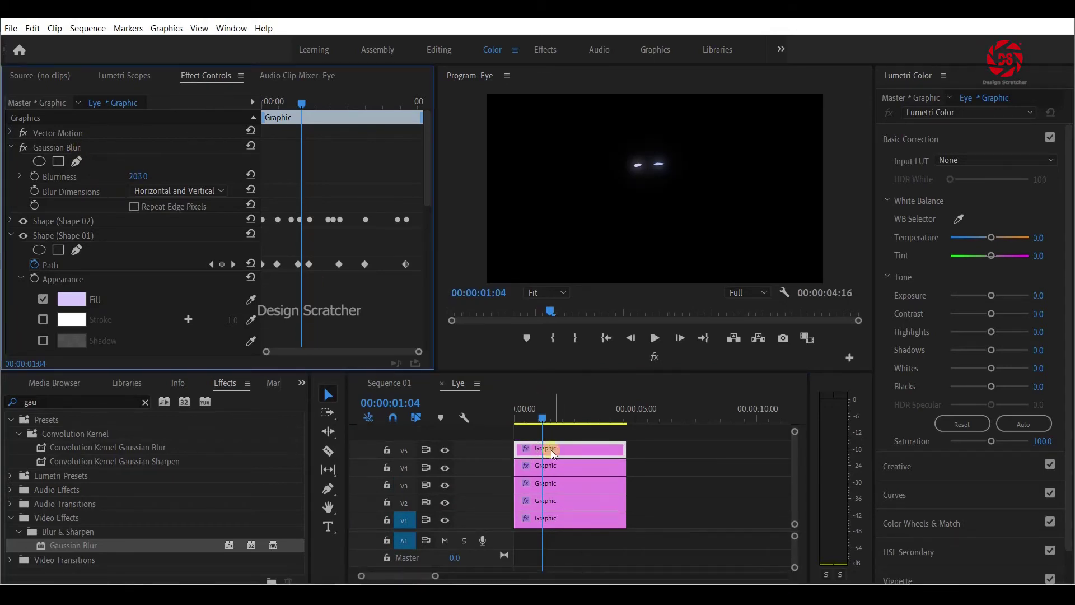
left_click_drag(554, 454, 554, 433, "alt")
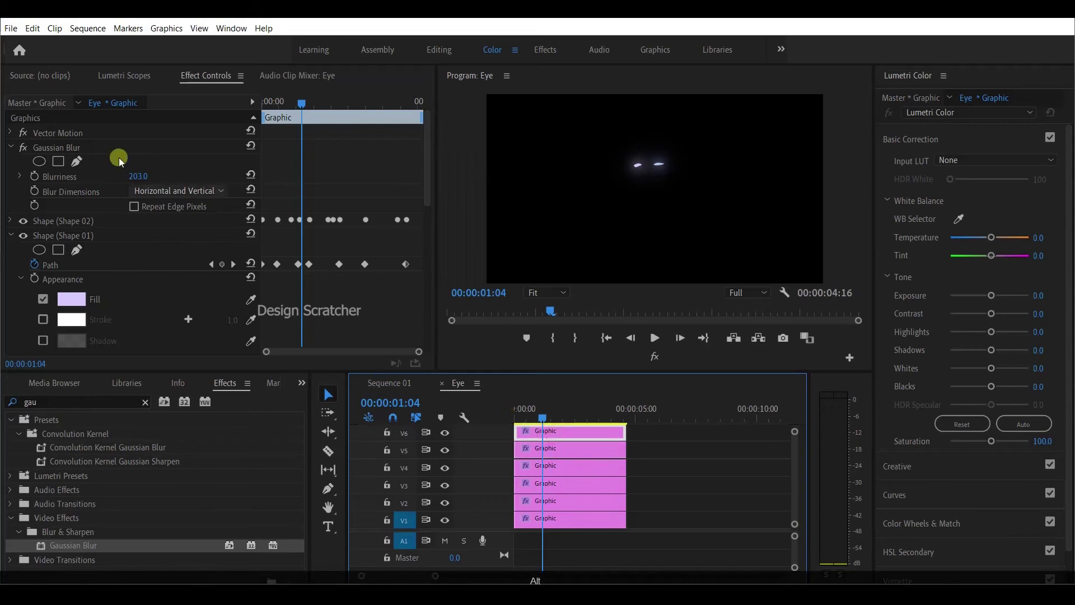
left_click_drag(140, 176, 185, 178)
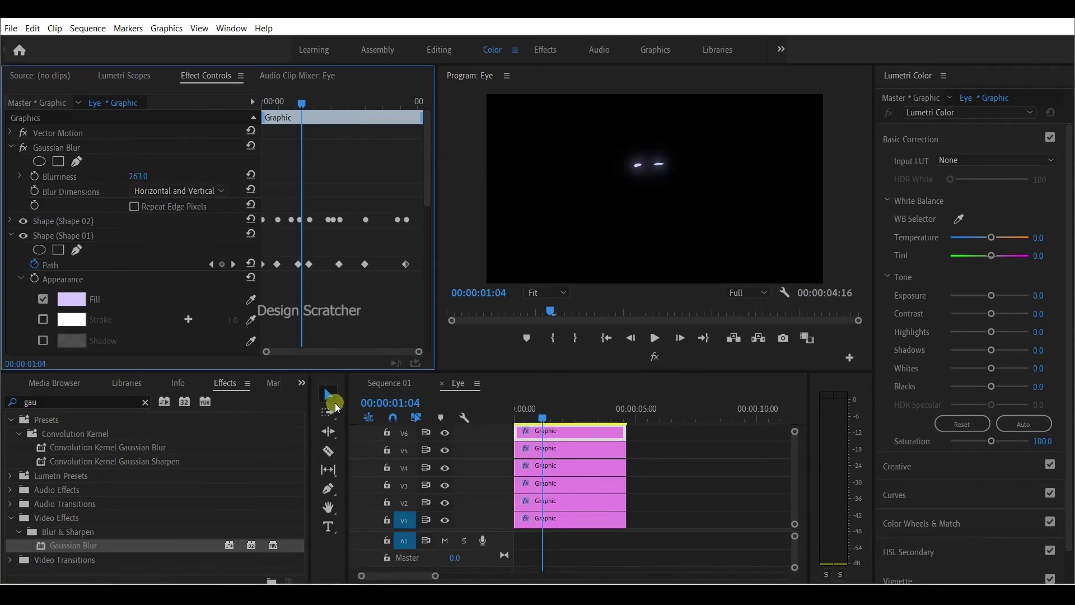
left_click(383, 386)
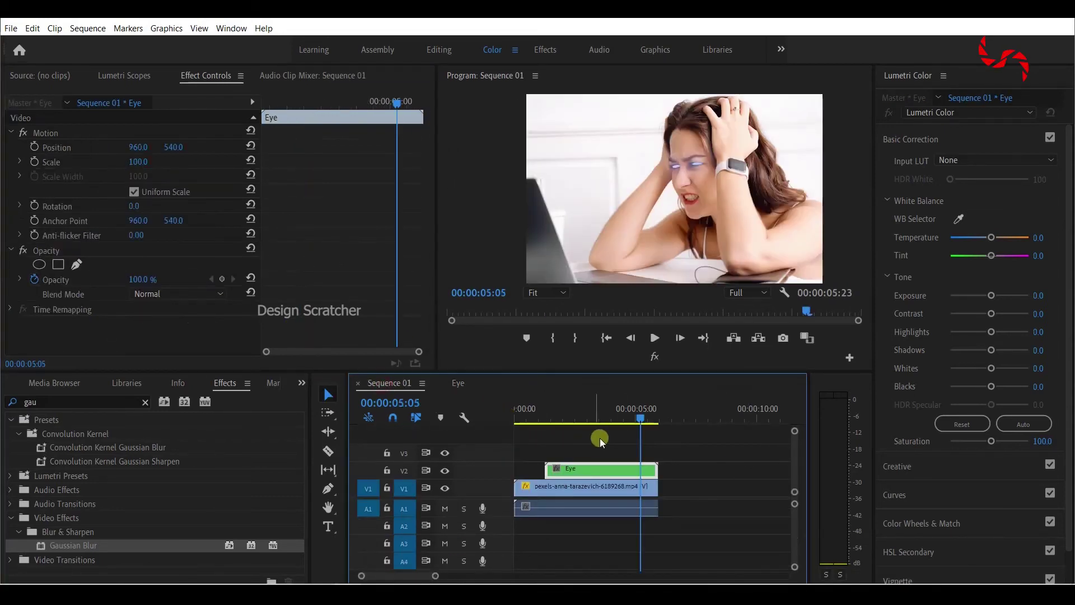
left_click_drag(574, 424, 599, 424)
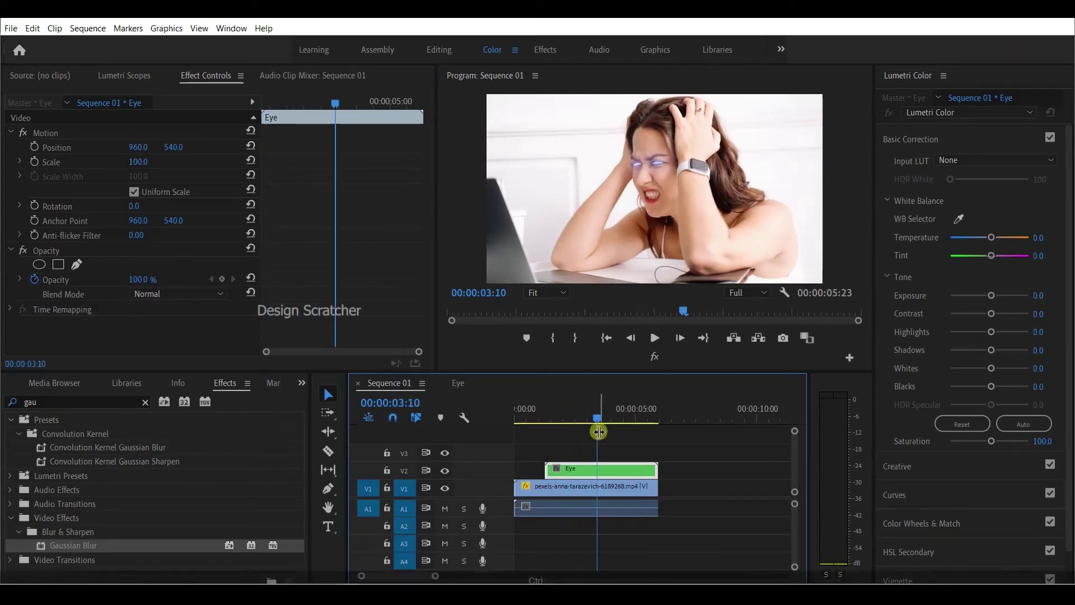
key("ctrl+s")
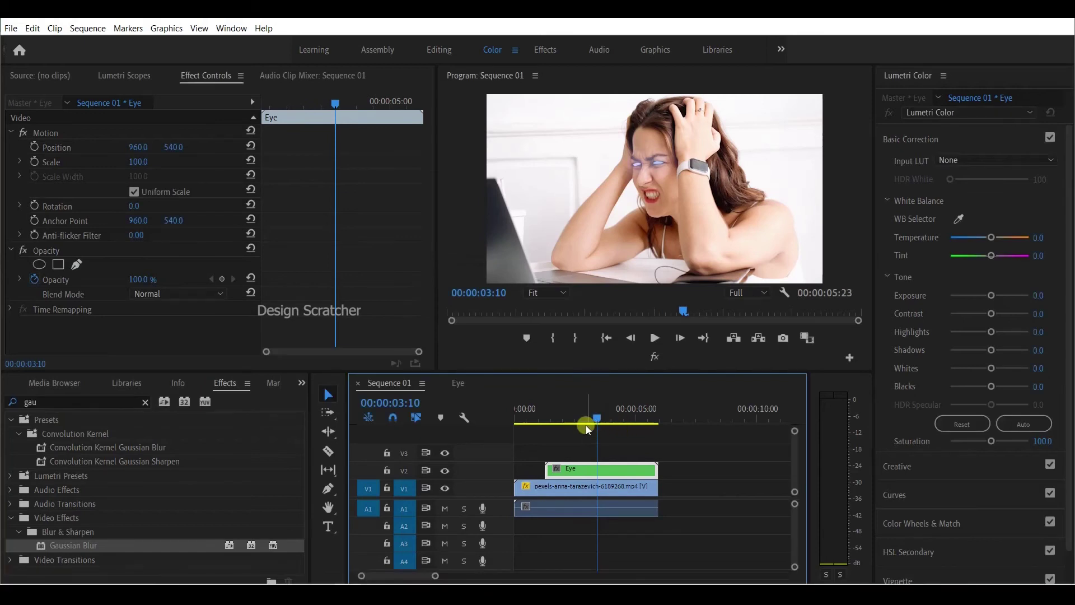
left_click(547, 421)
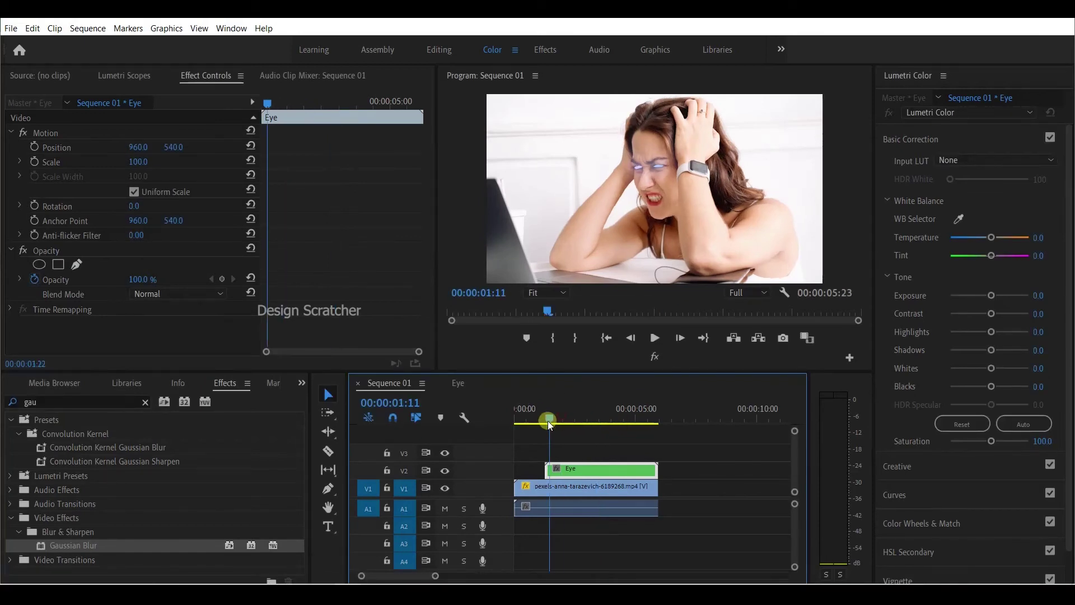
key("space")
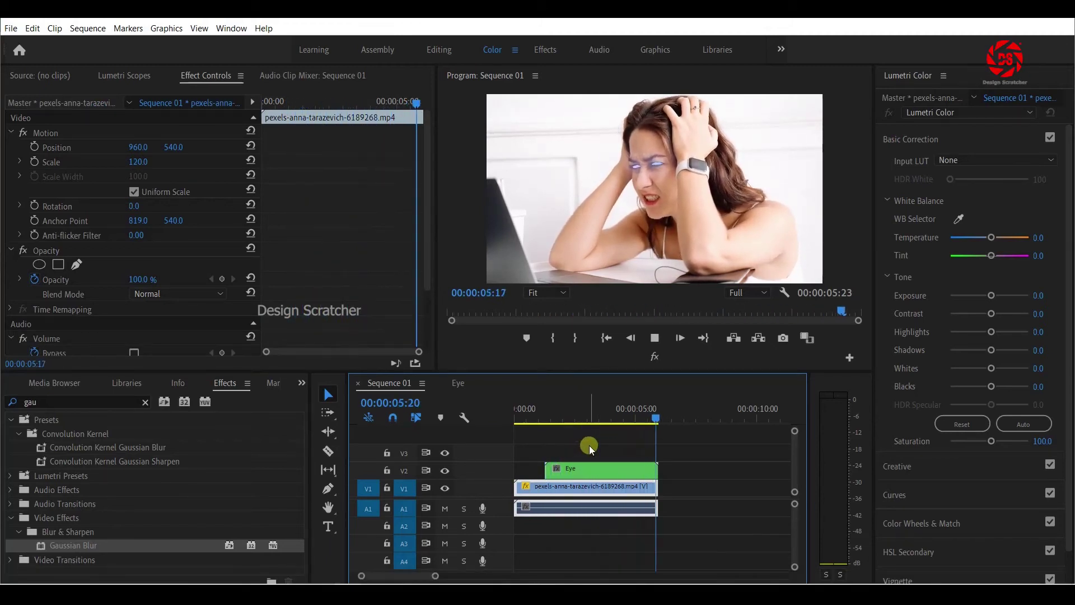
key("space")
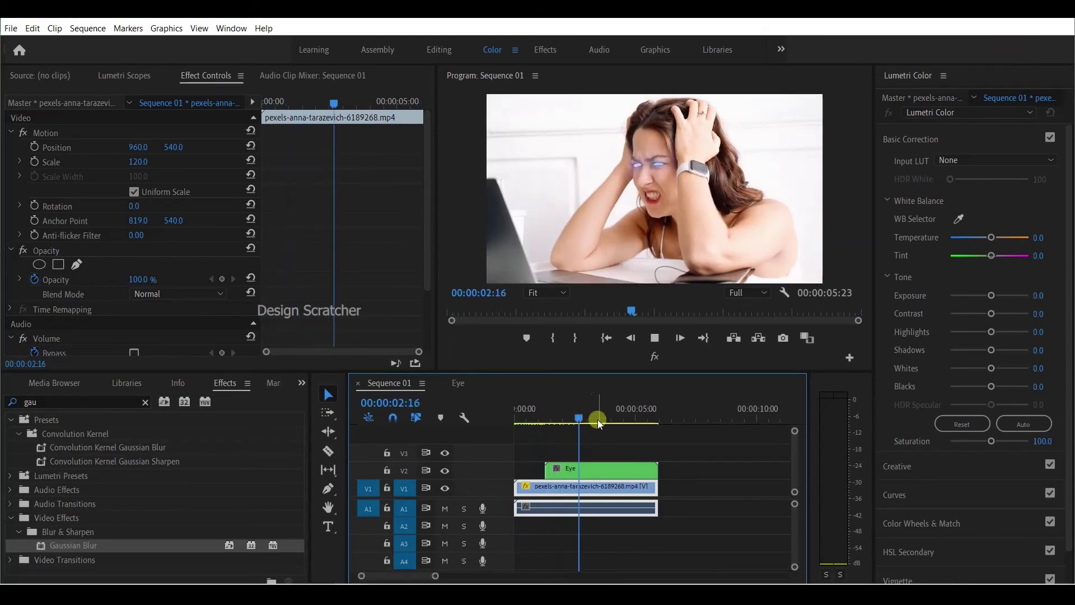
key("space")
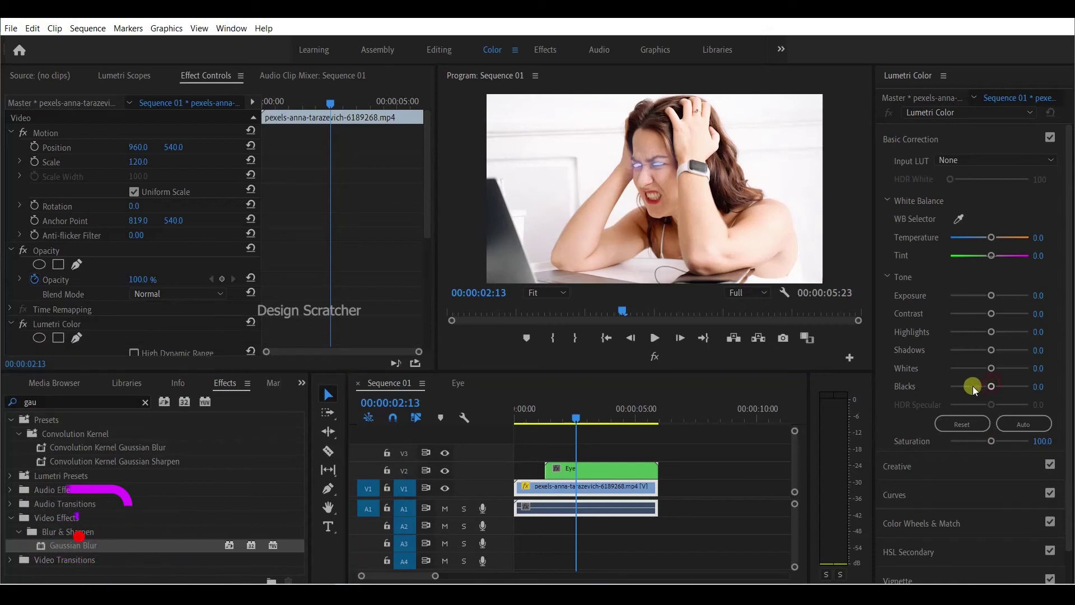
Darken the woman's clip in Lumetri by lowering Blacks, Saturation and Whites
left_click_drag(990, 386, 979, 386)
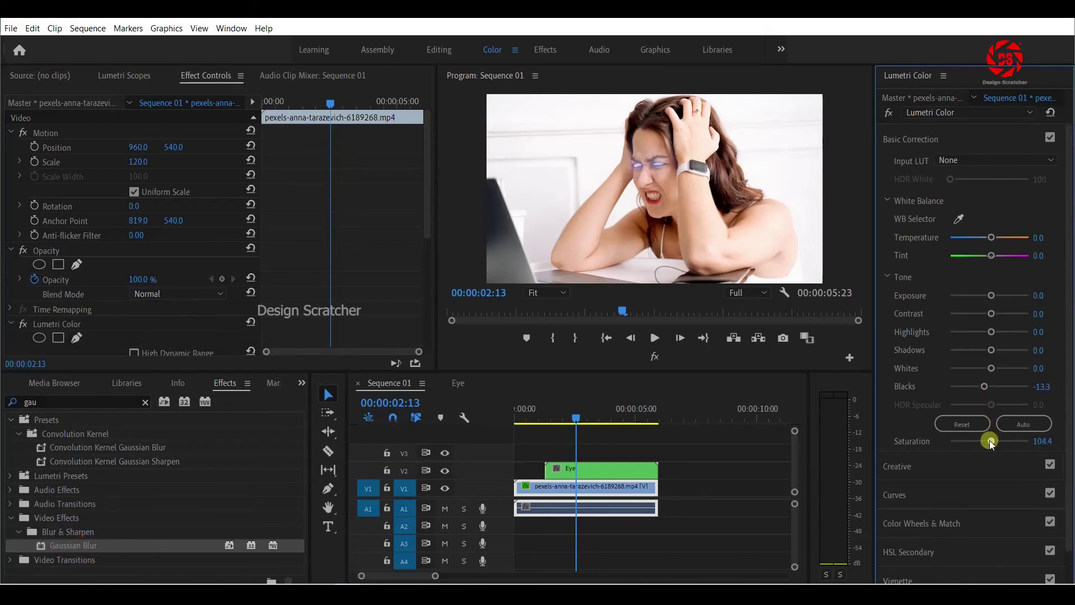
left_click_drag(991, 440, 984, 440)
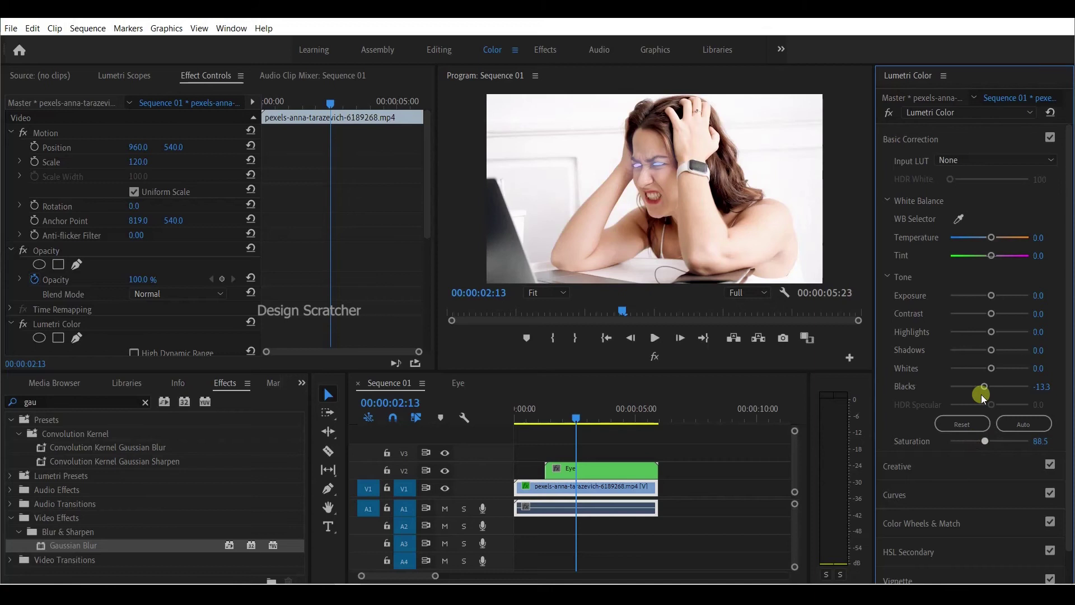
mouse_move(990, 367)
left_mouse_down()
mouse_move(955, 368)
mouse_move(958, 386)
mouse_move(978, 386)
mouse_move(954, 332)
mouse_move(981, 297)
left_mouse_up()
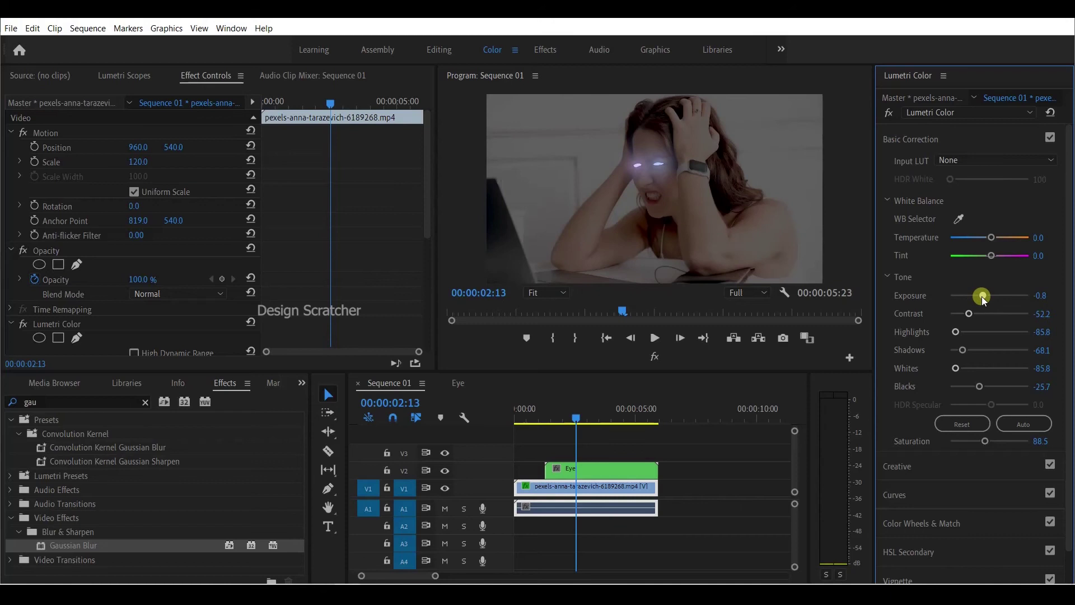
left_click_drag(579, 420, 547, 420)
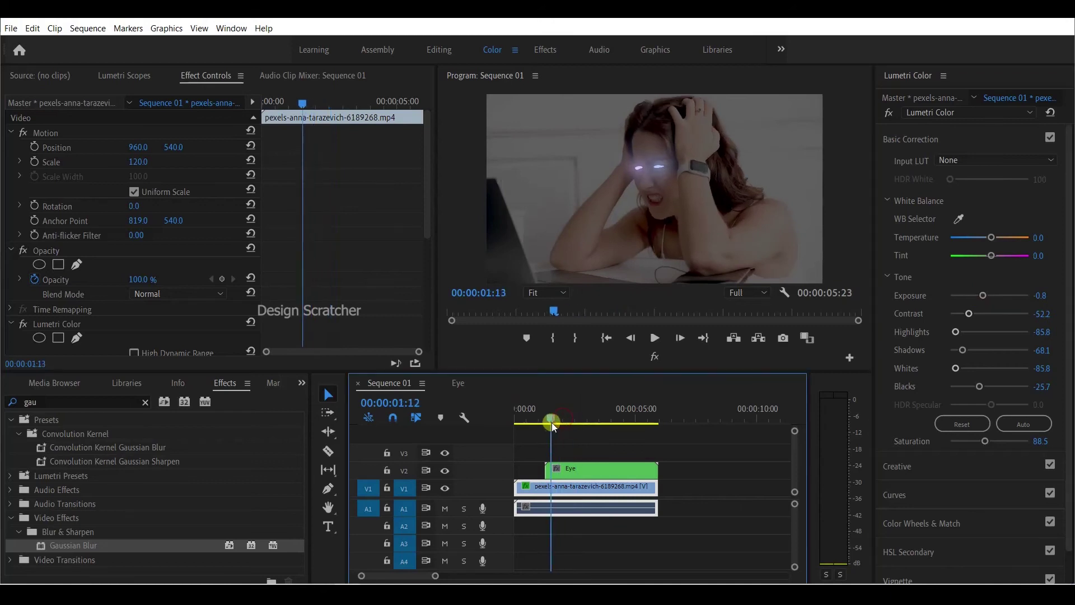
Split the background clip at the playhead and delete Lumetri Color from the first part
key("c")
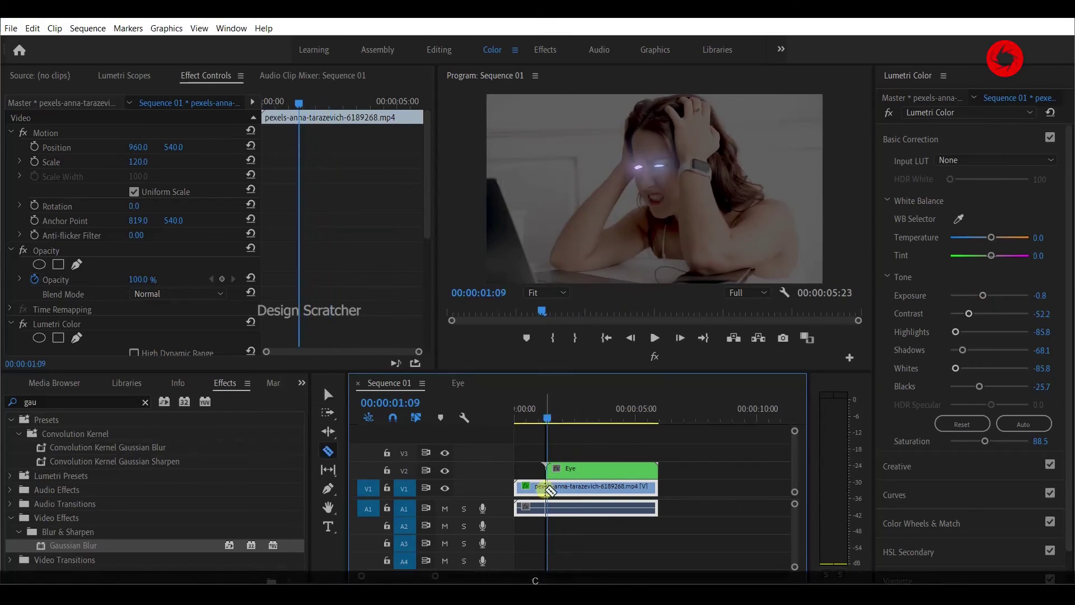
left_click(547, 492)
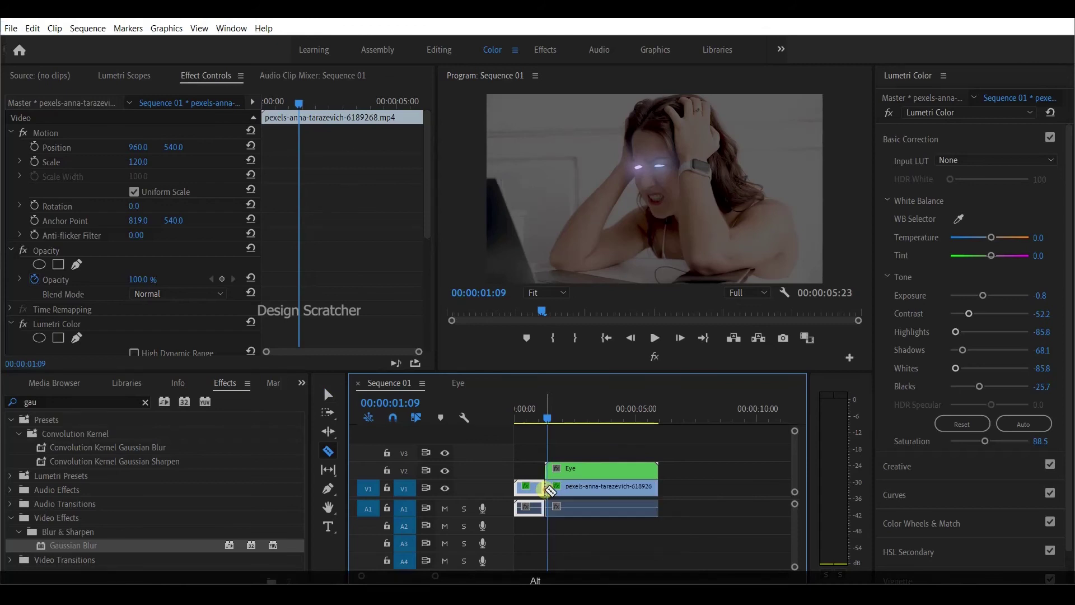
key("v")
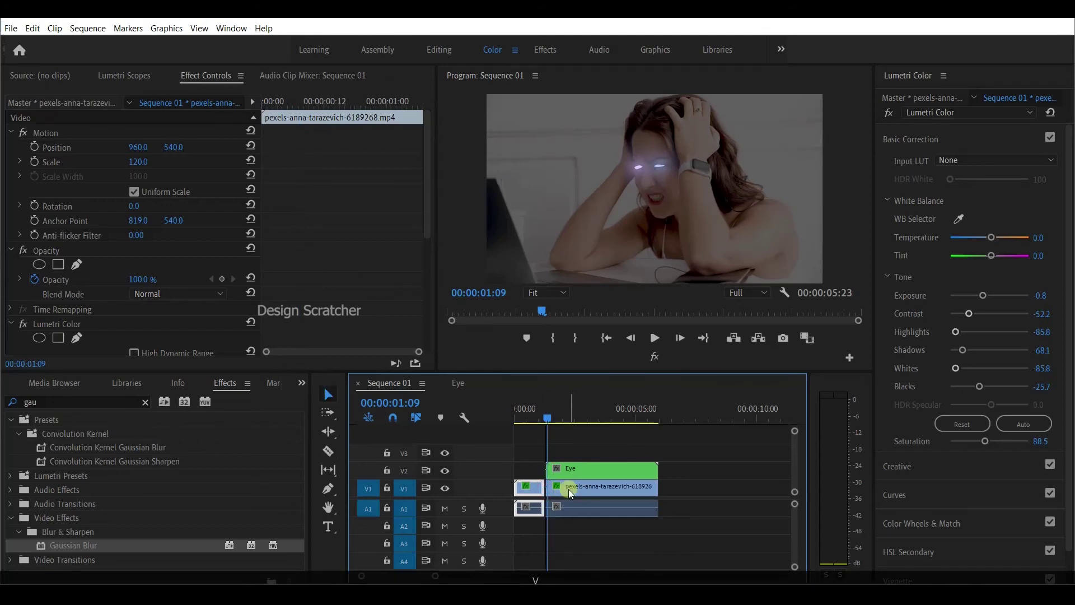
left_click(574, 488)
left_click(525, 486)
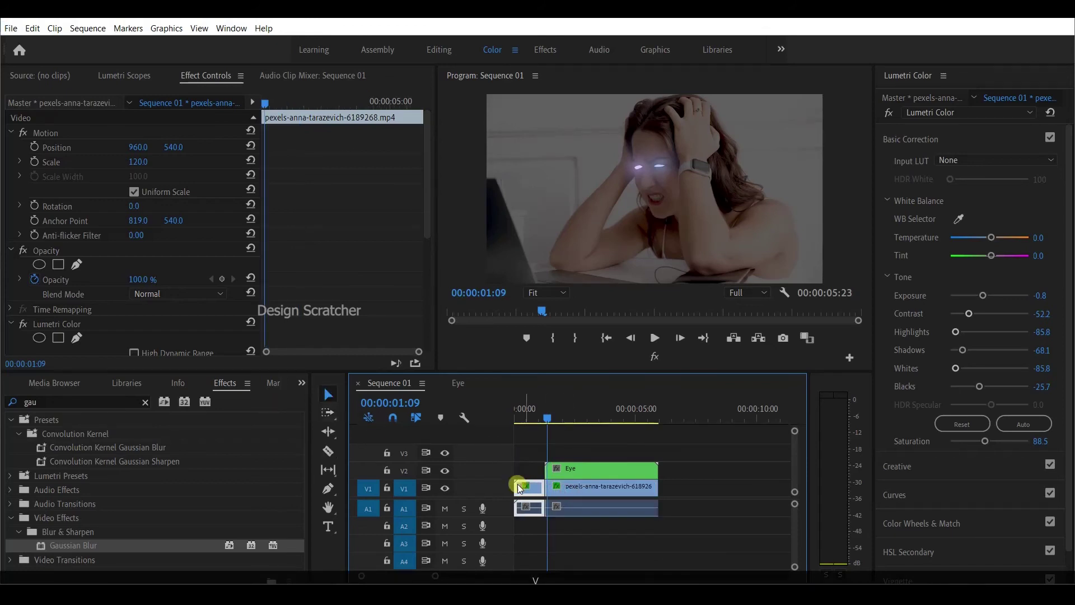
left_click(58, 325)
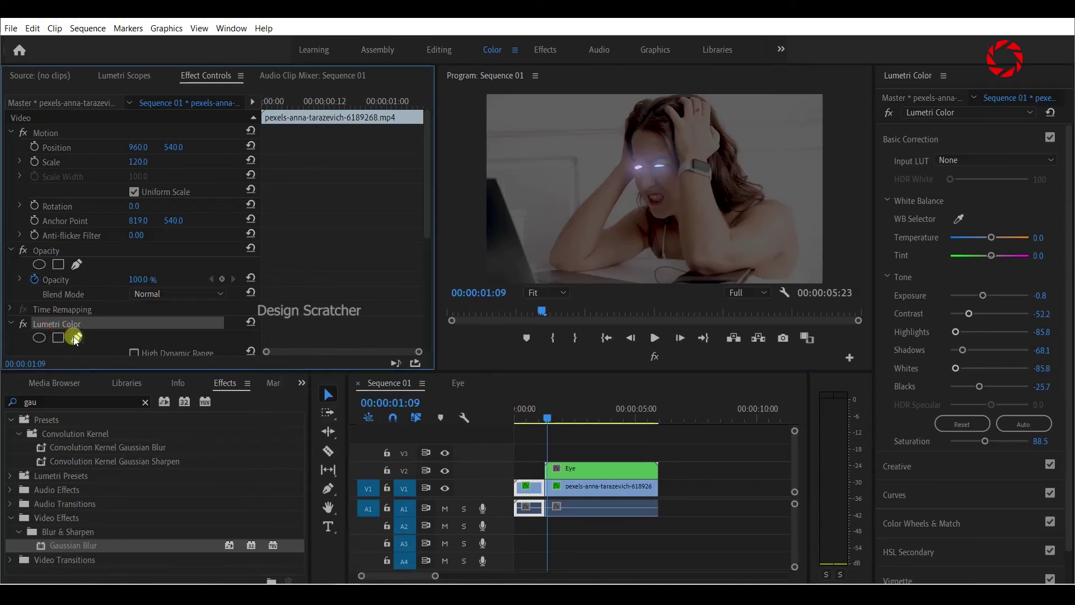
key("Delete")
Review the playback, reselect the graded part, and save the project
left_click(516, 408)
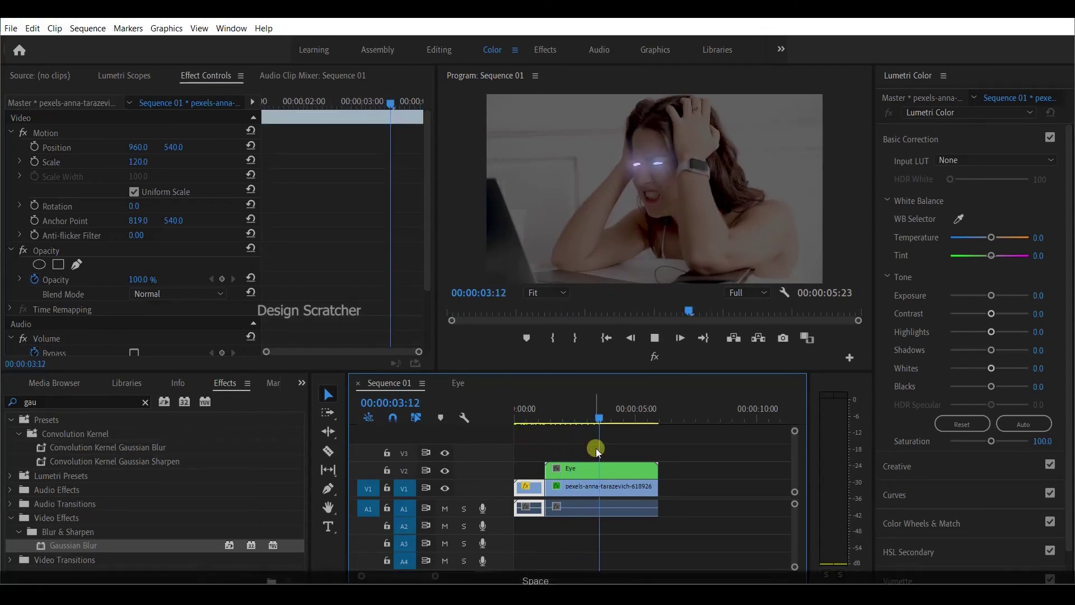
key("space")
left_click(596, 488)
key("ctrl+s")
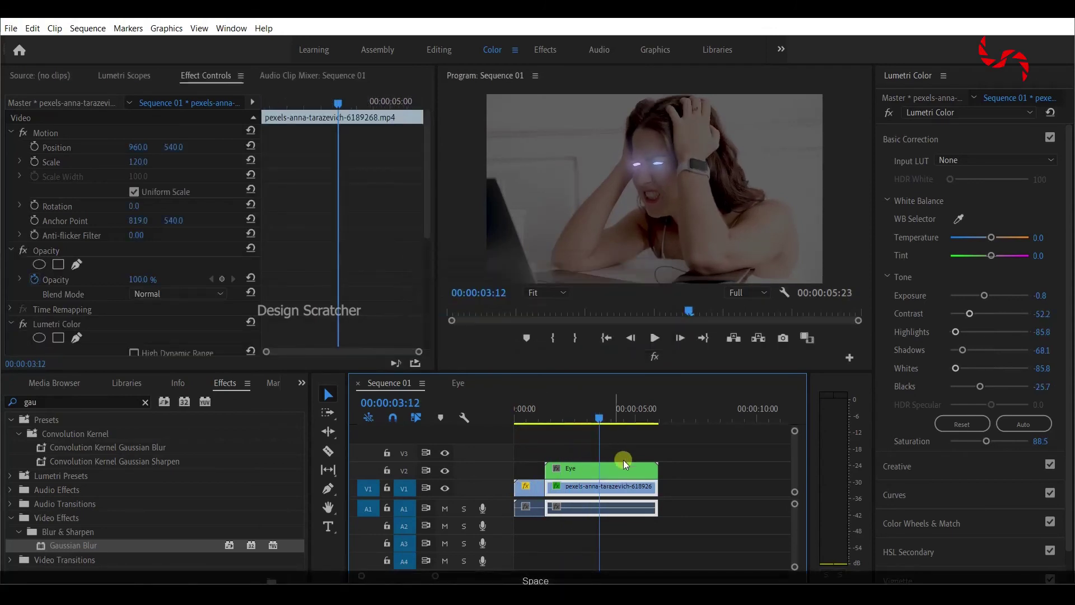